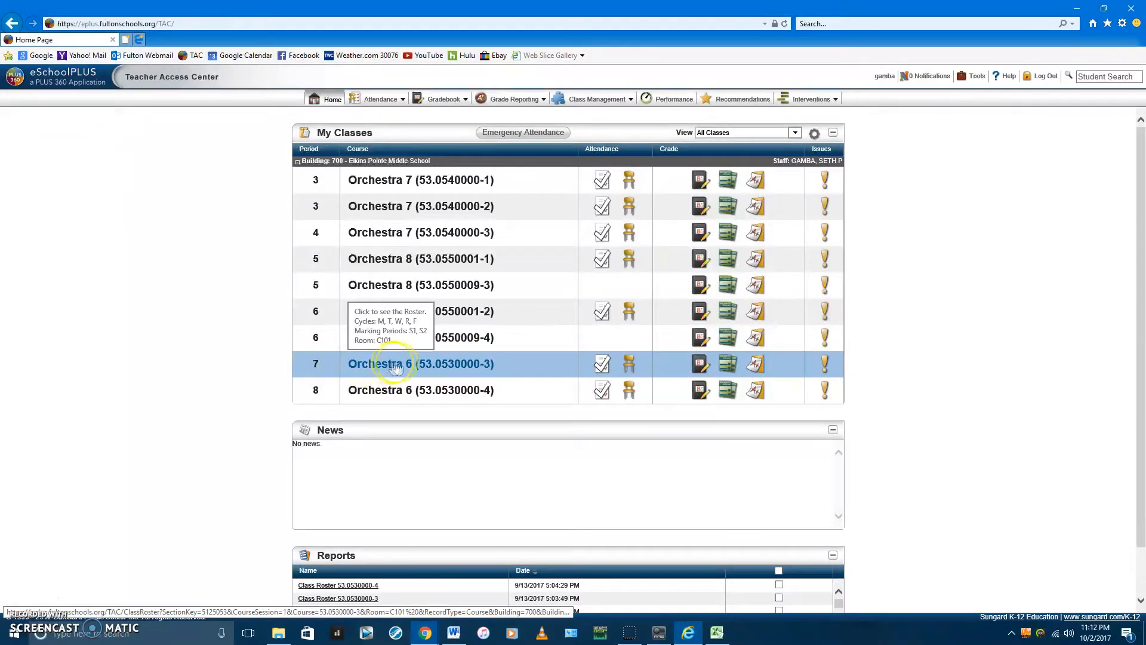
Open the gradebook of the period 7 Orchestra 6 class (53.0530000-3) and start its Printable Gradebook report.
{"action": "left_click", "coordinate": [699, 366]}
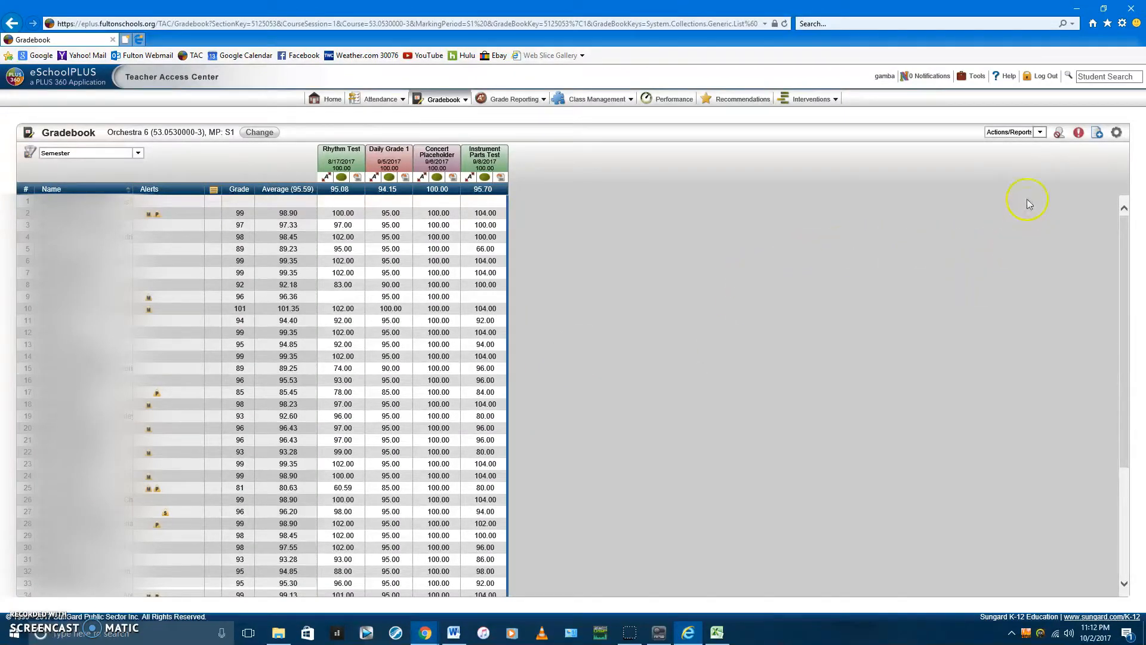
{"action": "left_click", "coordinate": [1038, 133]}
{"action": "left_click_drag", "start_coordinate": [1064, 170], "coordinate": [1067, 184]}
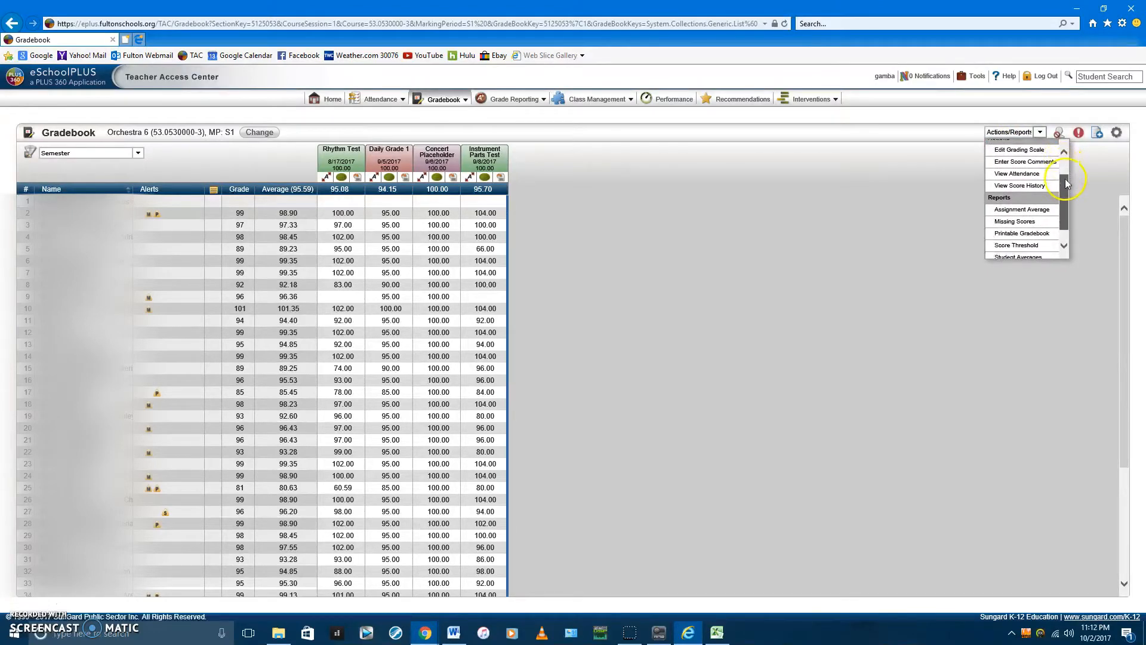
{"action": "left_click", "coordinate": [1037, 234]}
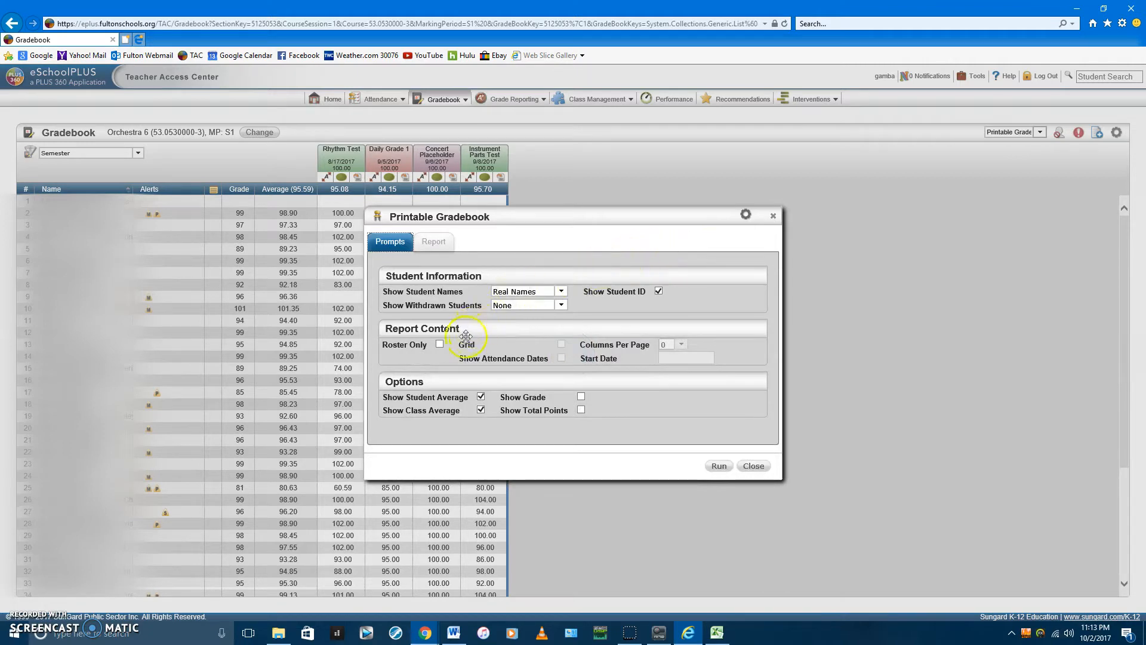
Run the report with real names and student IDs shown and Roster Only off, and look through the generated scores.
{"action": "left_click", "coordinate": [439, 345]}
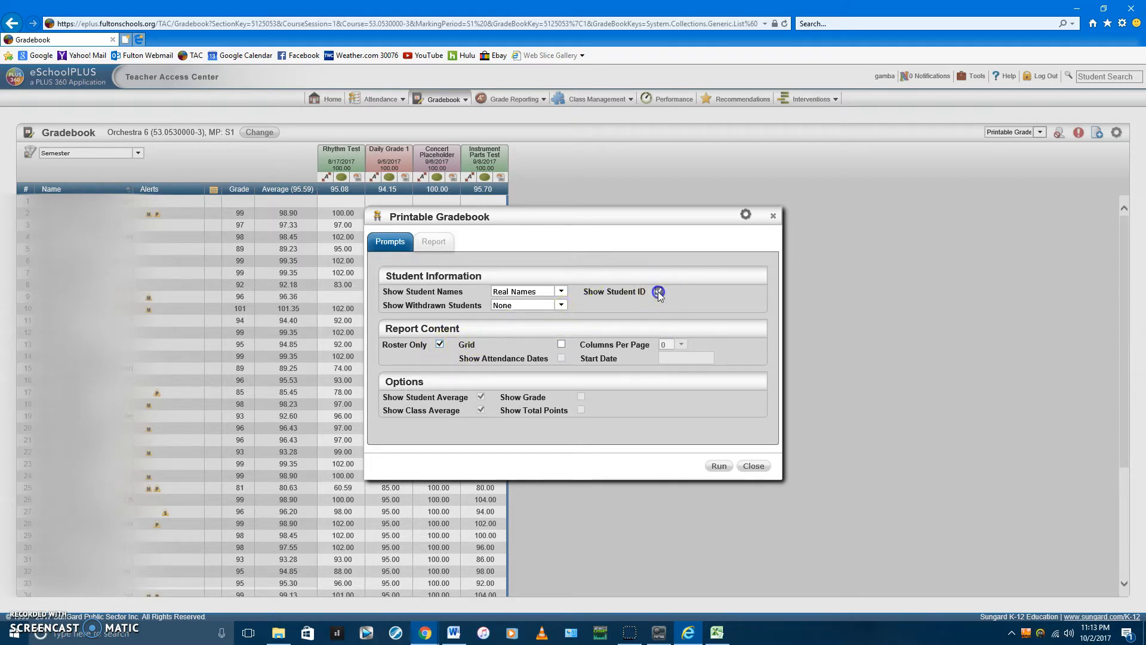
{"action": "left_click", "coordinate": [441, 345]}
{"action": "left_click", "coordinate": [441, 344]}
{"action": "left_click", "coordinate": [722, 467]}
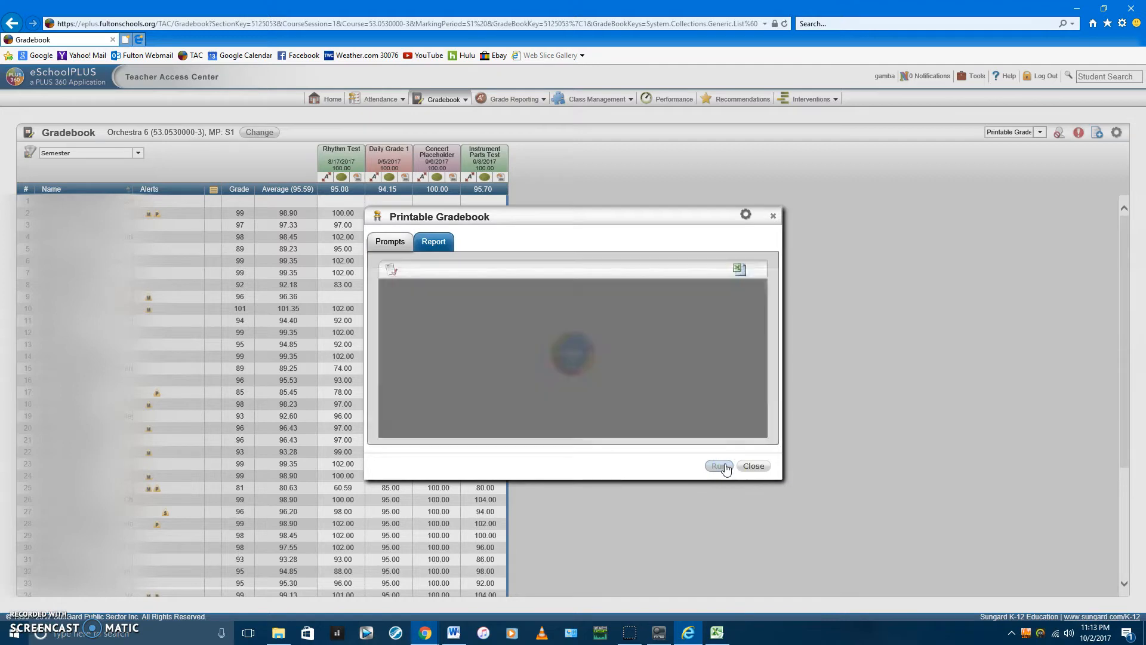
{"action": "left_click", "coordinate": [575, 356]}
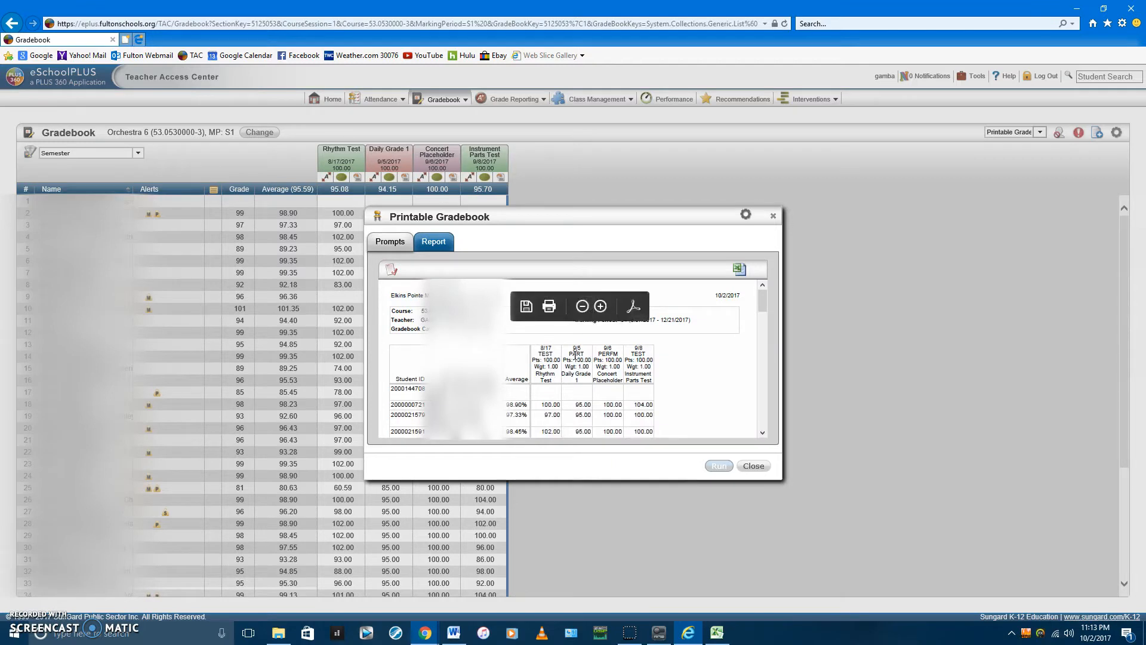
{"action": "left_click", "coordinate": [713, 374]}
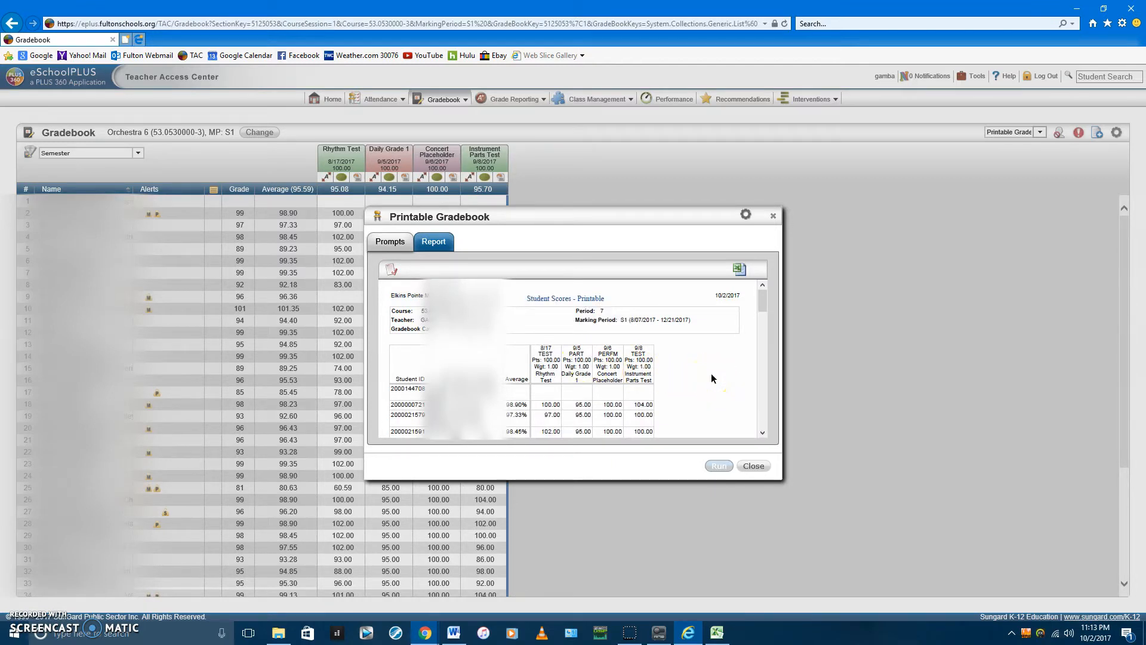
{"action": "scroll", "coordinate": [707, 374], "scroll_direction": "down", "scroll_amount": 10}
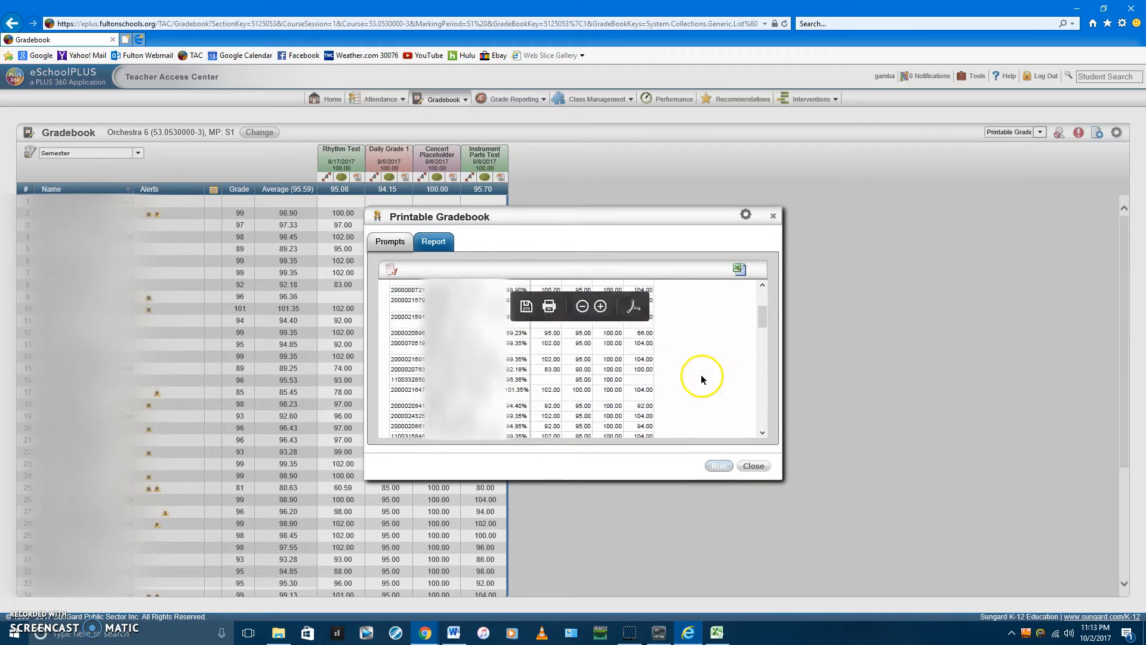
{"action": "scroll", "coordinate": [697, 374], "scroll_direction": "up", "scroll_amount": 10}
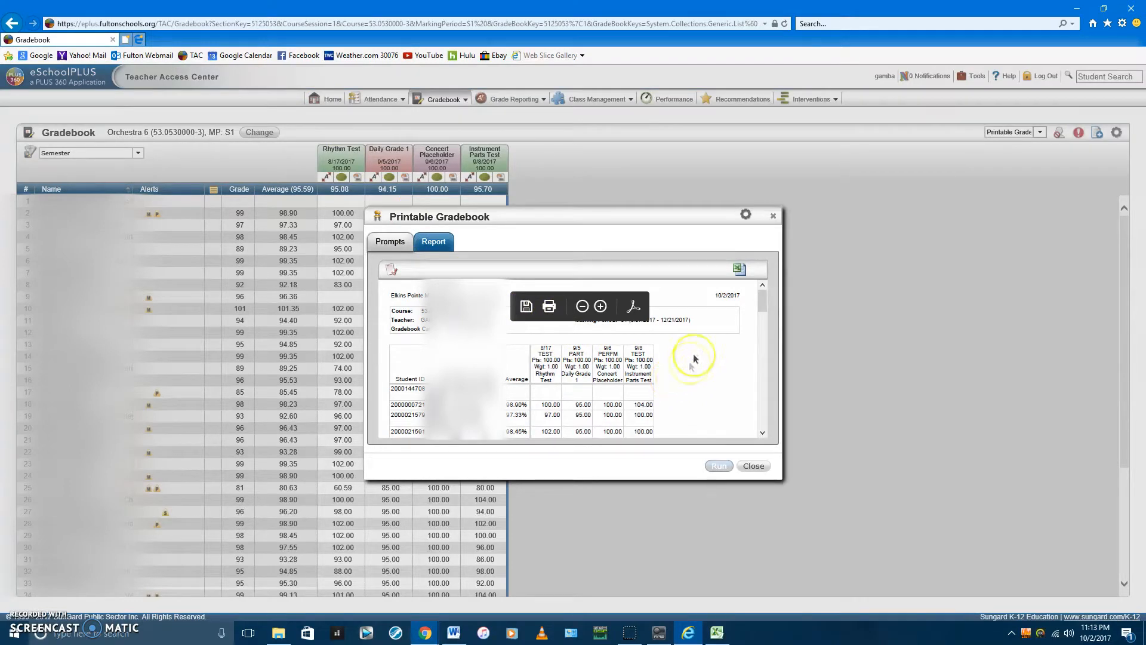
Export the student scores report to Excel and close the Printable Gradebook dialog.
{"action": "left_click", "coordinate": [740, 269]}
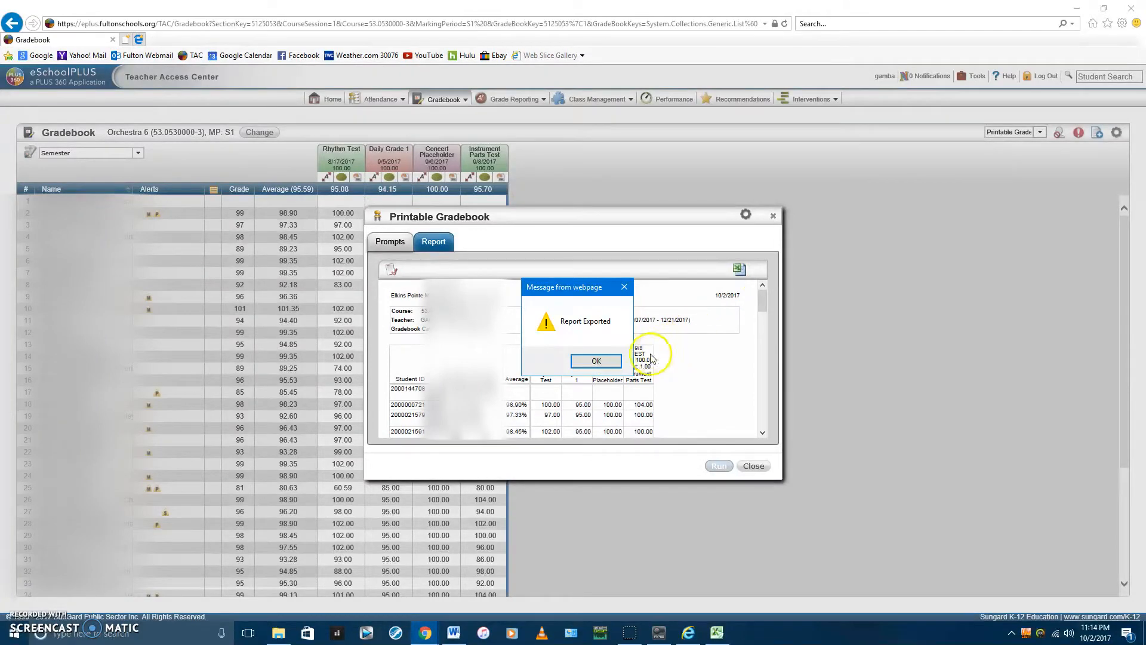
{"action": "left_click", "coordinate": [615, 361]}
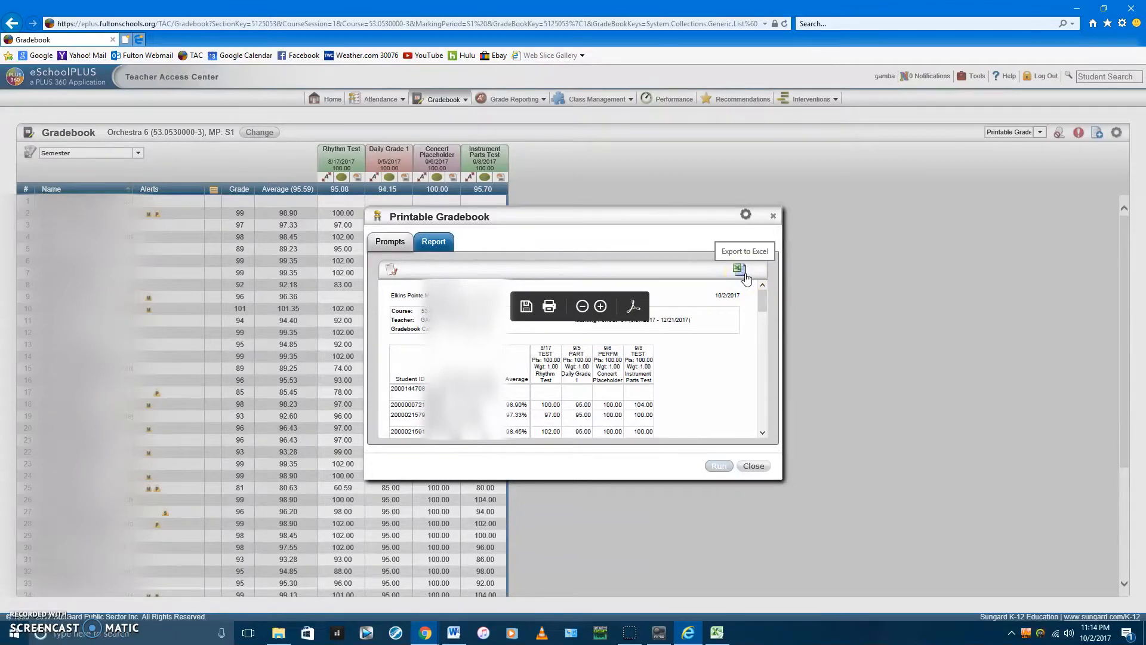
{"action": "left_click", "coordinate": [749, 293]}
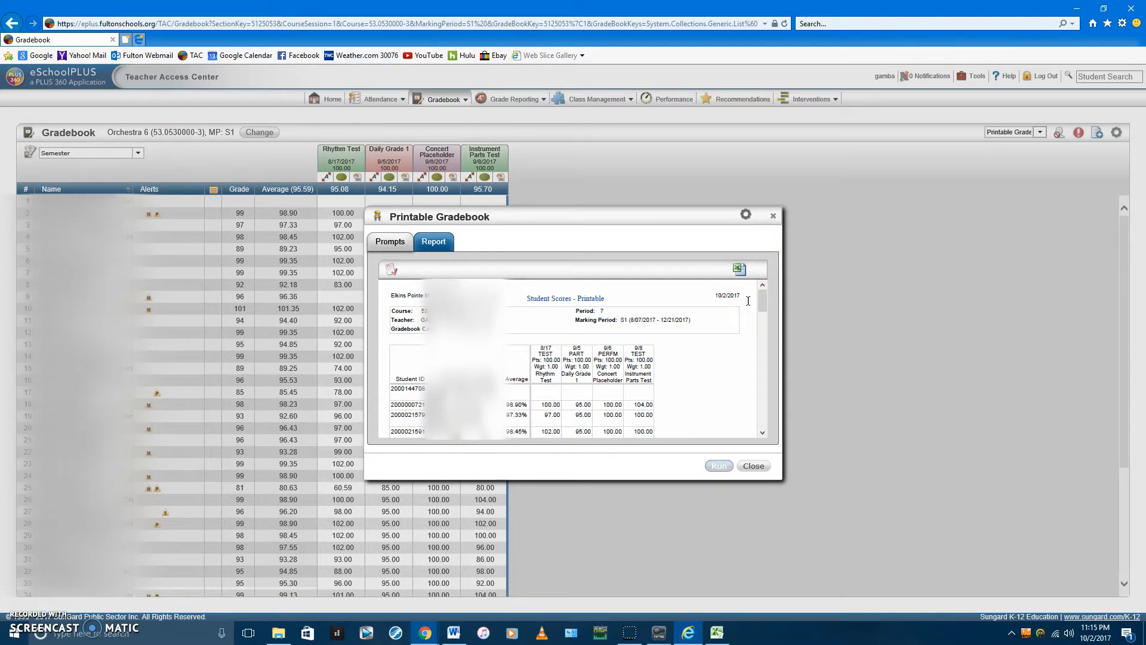
{"action": "left_click", "coordinate": [760, 466]}
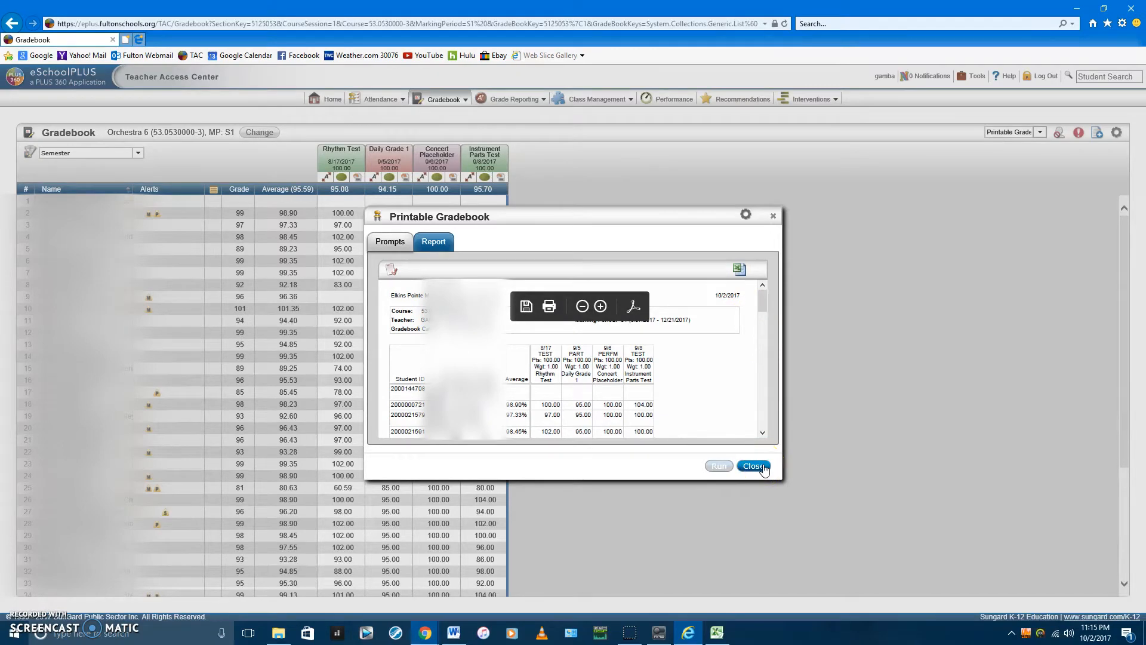
{"action": "left_click", "coordinate": [764, 467]}
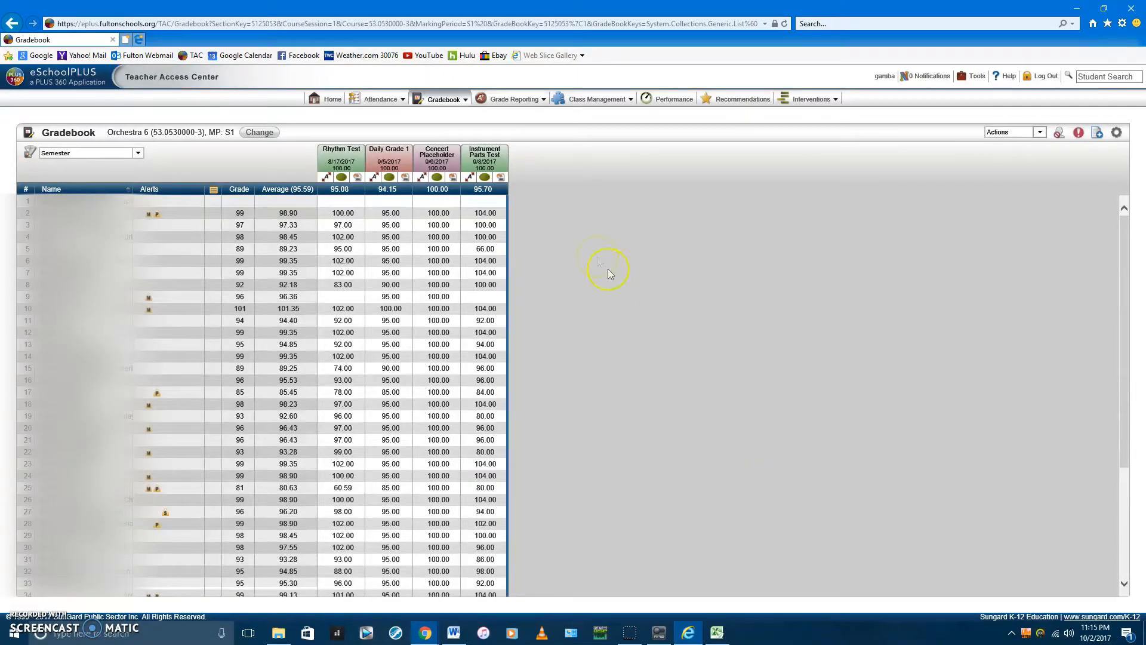
Return to the home page and sort the Reports list by date with the newest reports first.
{"action": "left_click", "coordinate": [333, 99]}
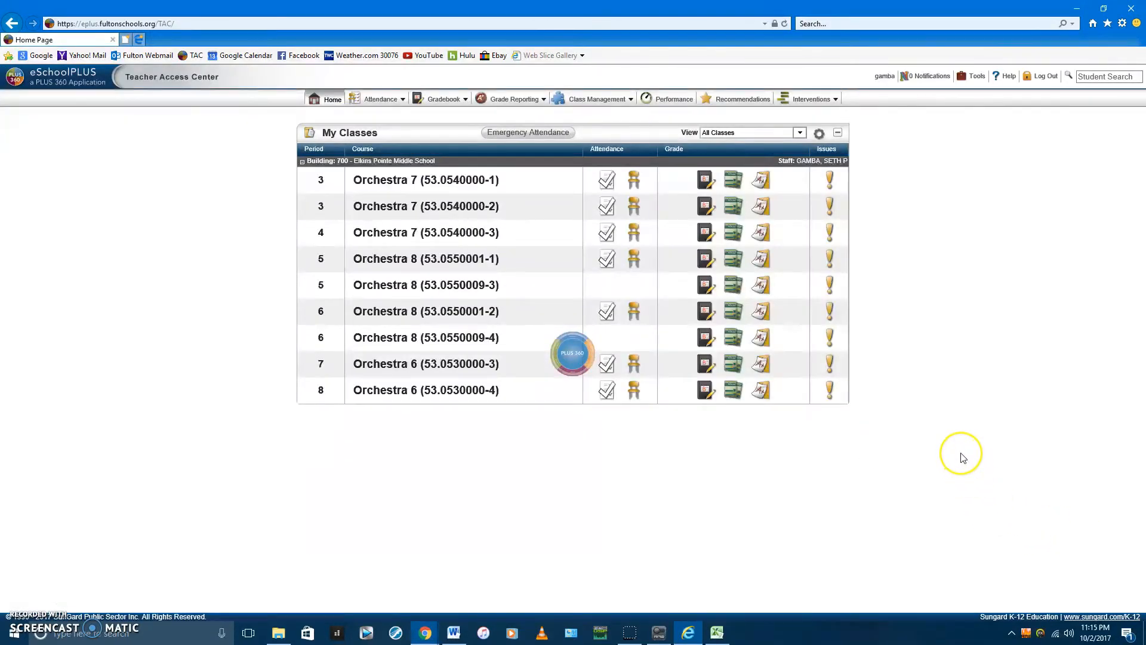
{"action": "scroll", "coordinate": [962, 457], "scroll_direction": "down", "scroll_amount": 2}
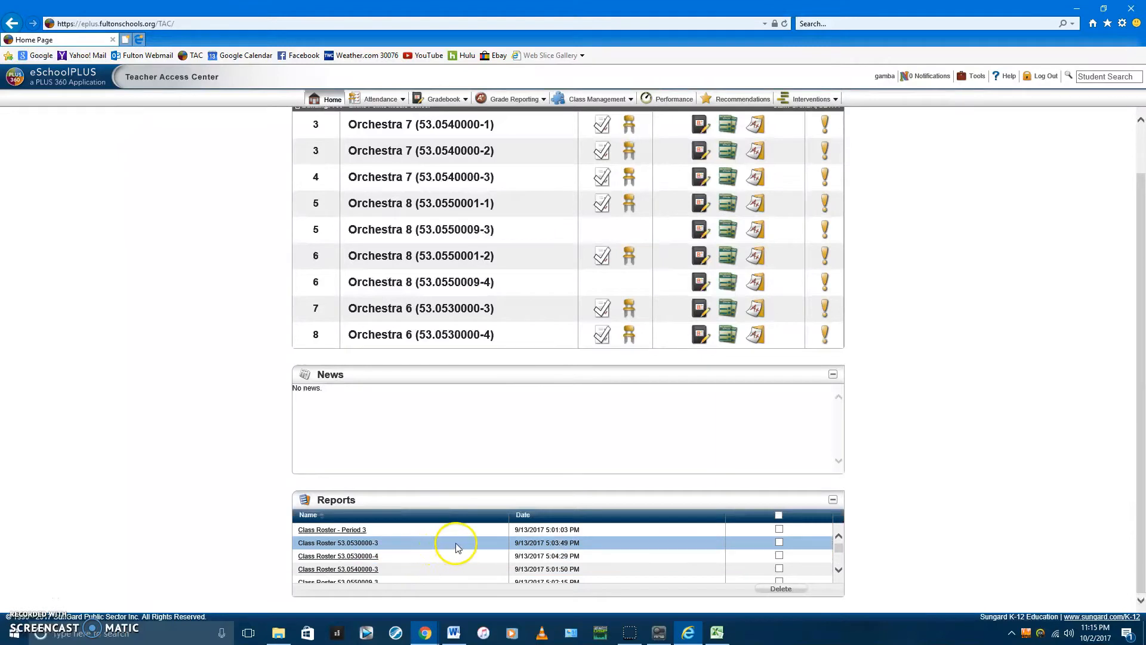
{"action": "left_click", "coordinate": [536, 516]}
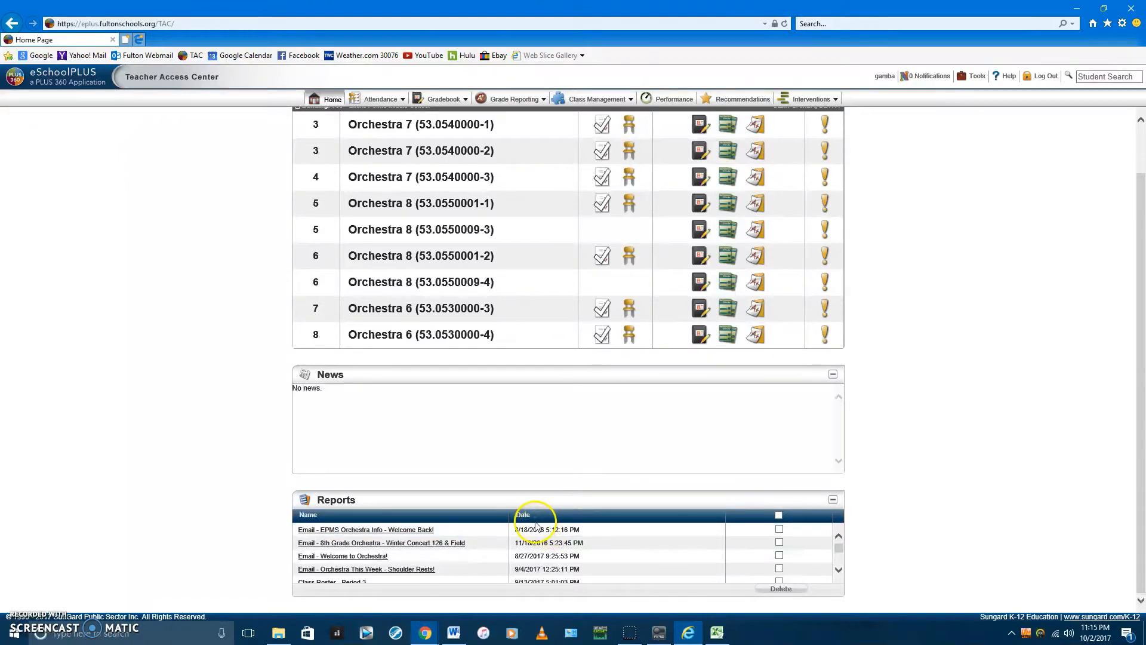
{"action": "left_click", "coordinate": [536, 519]}
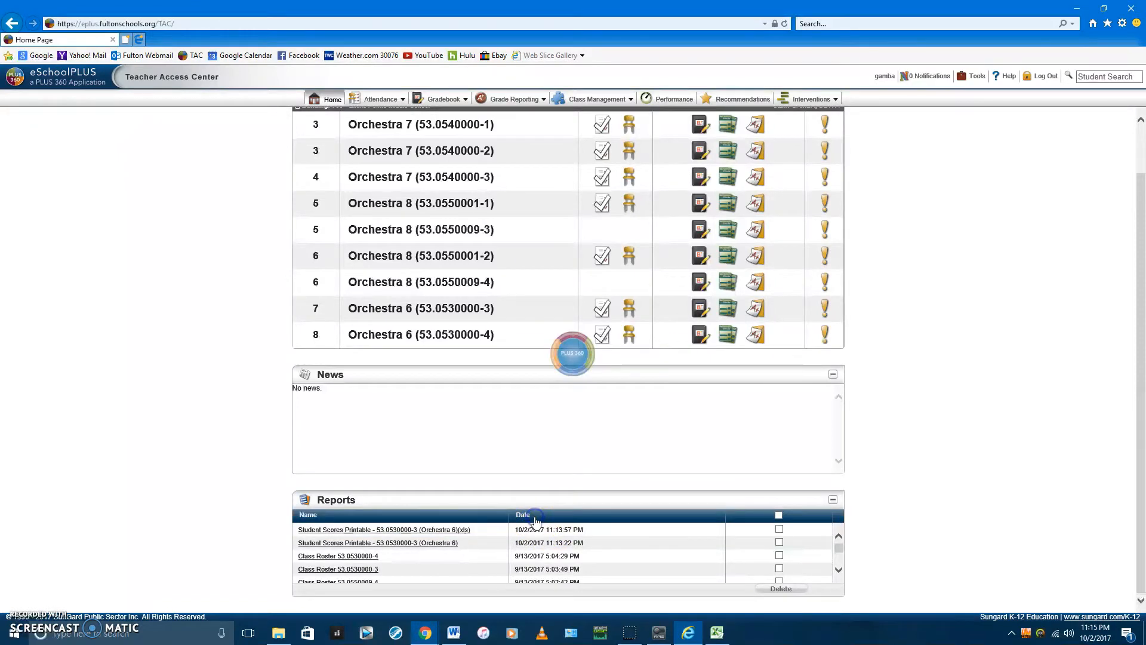
{"action": "left_click", "coordinate": [535, 519]}
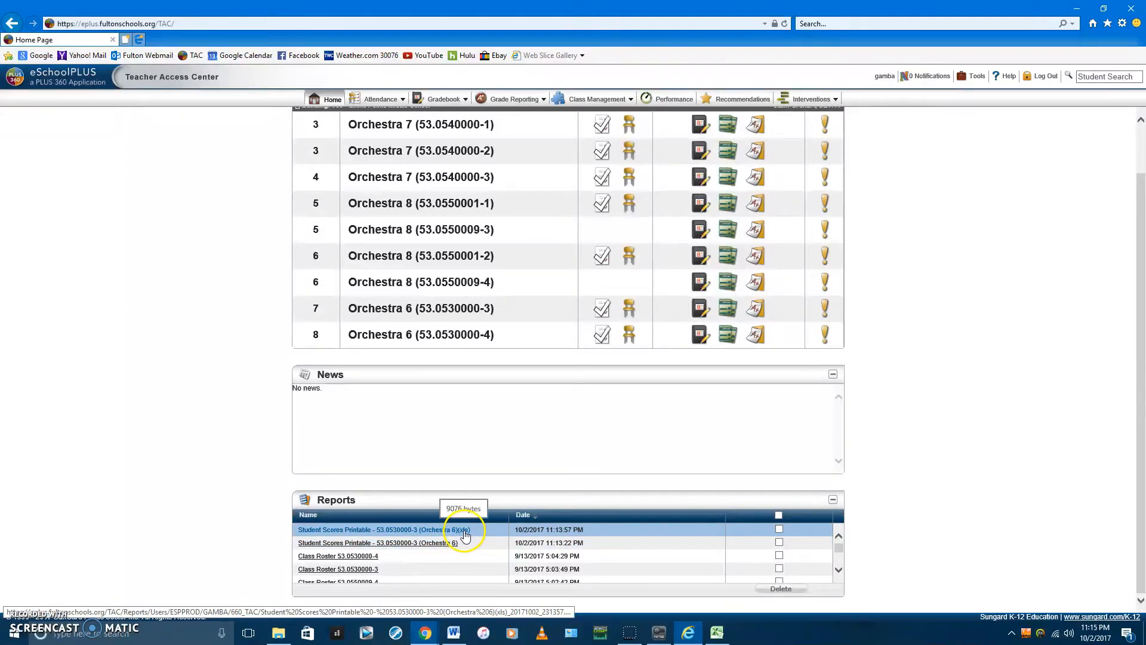
Save the Student Scores Printable xls report for Orchestra 6 in the Students folder under its suggested name.
{"action": "right_click", "coordinate": [435, 530]}
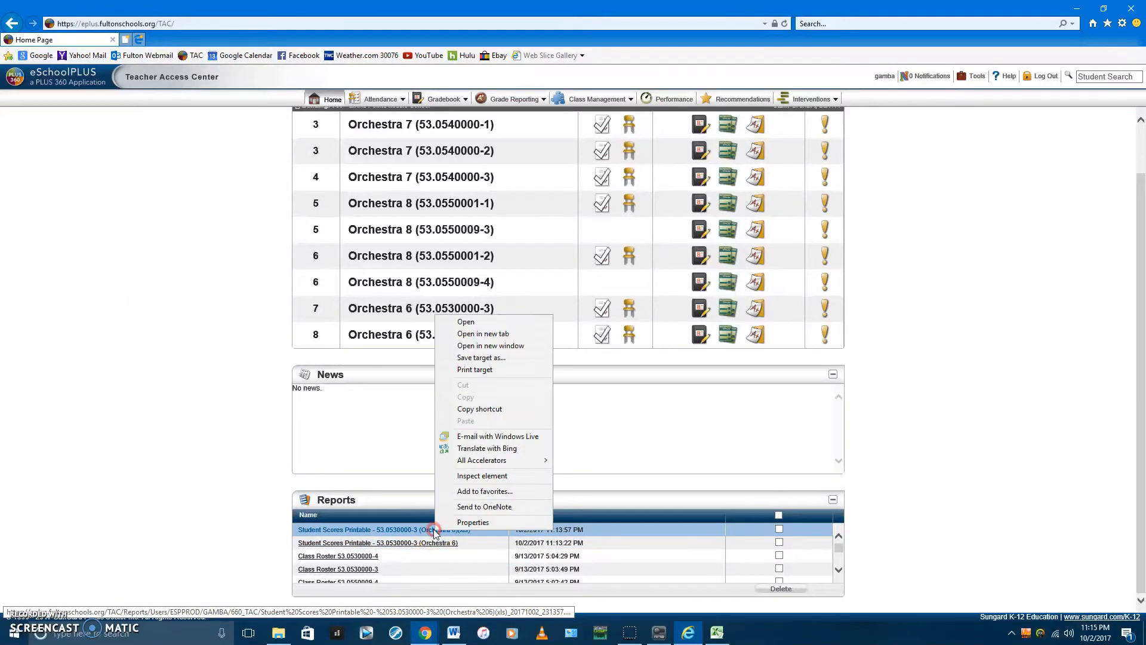
{"action": "left_click", "coordinate": [499, 358]}
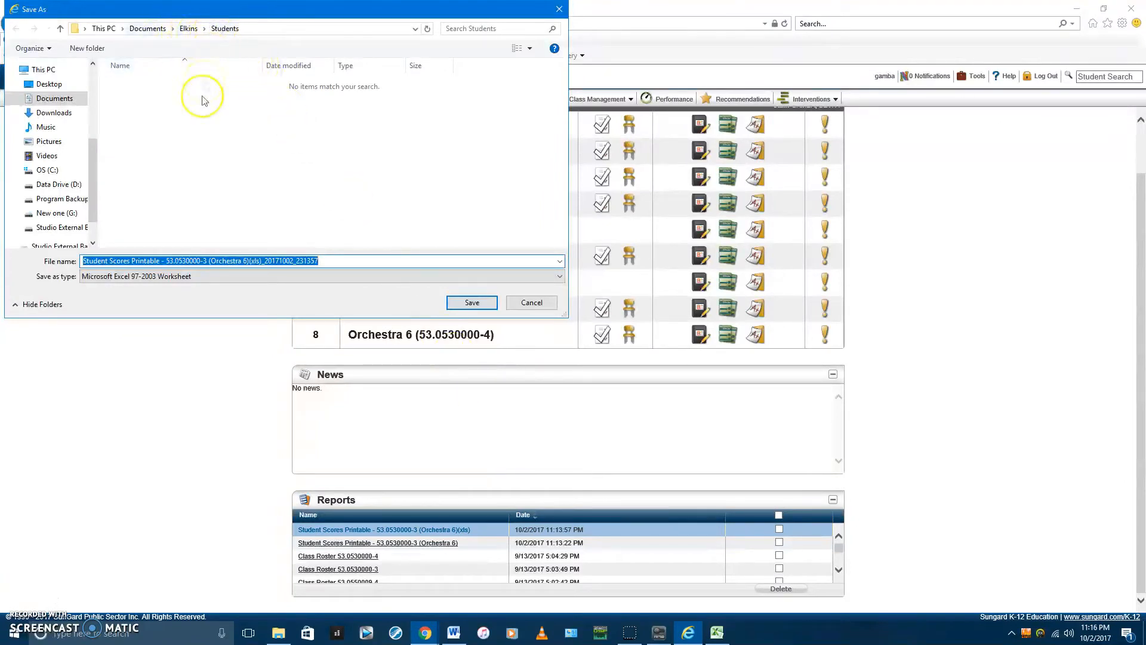
{"action": "left_click", "coordinate": [471, 305]}
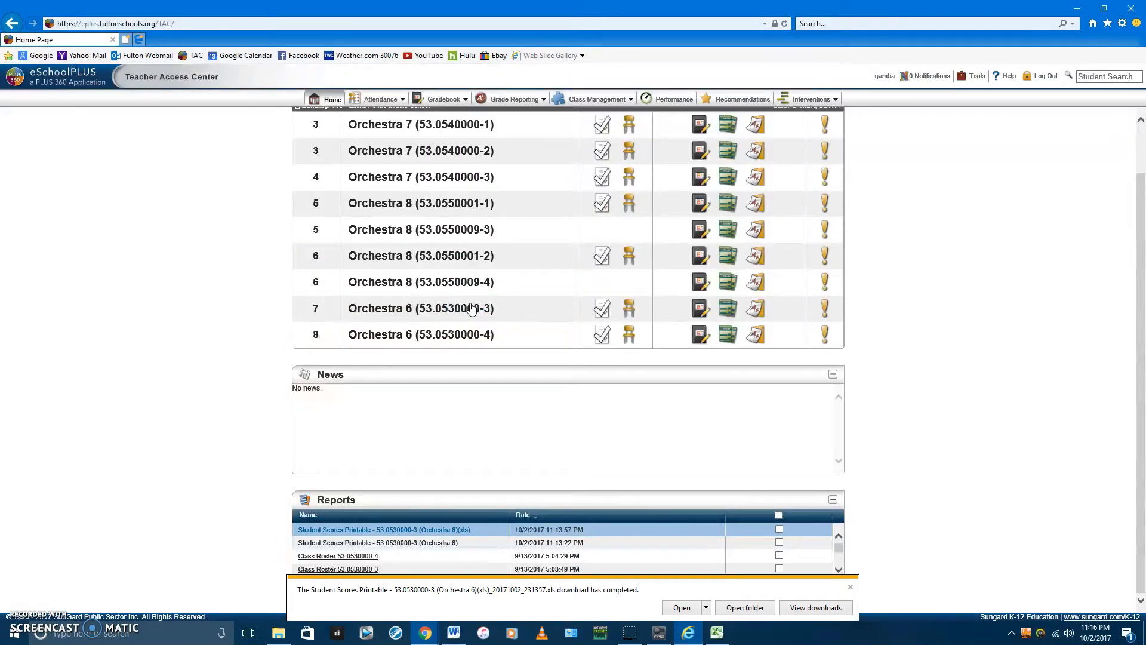
Open the downloaded scores file in Excel, allowing the program and accepting the file format, and enable editing.
{"action": "left_click", "coordinate": [680, 607]}
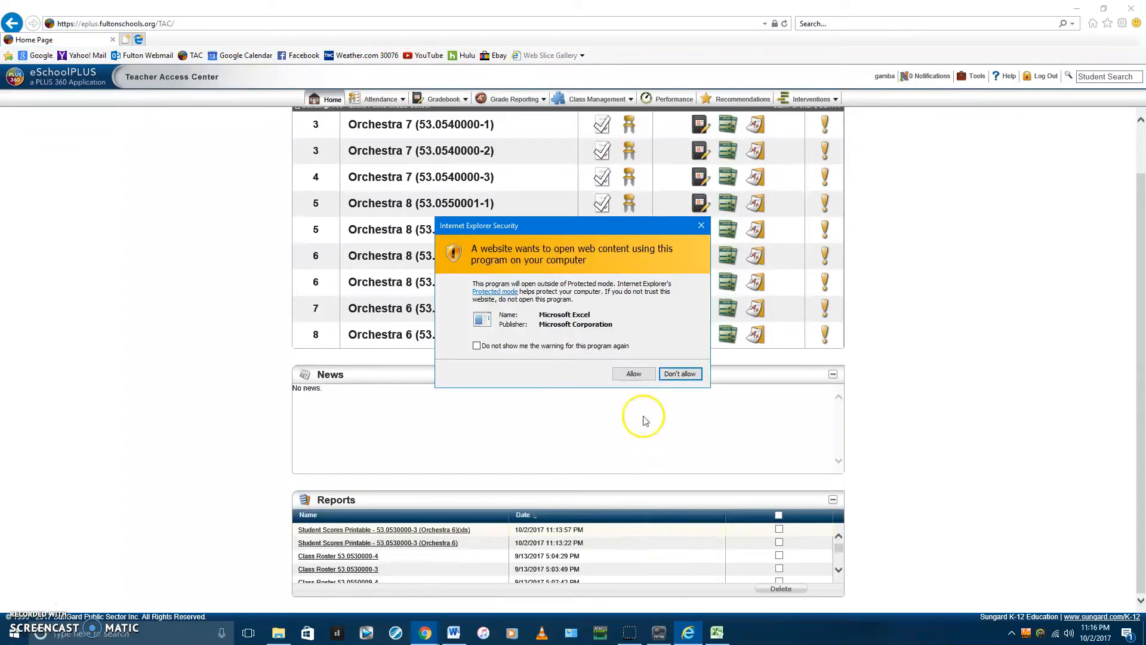
{"action": "left_click", "coordinate": [634, 374]}
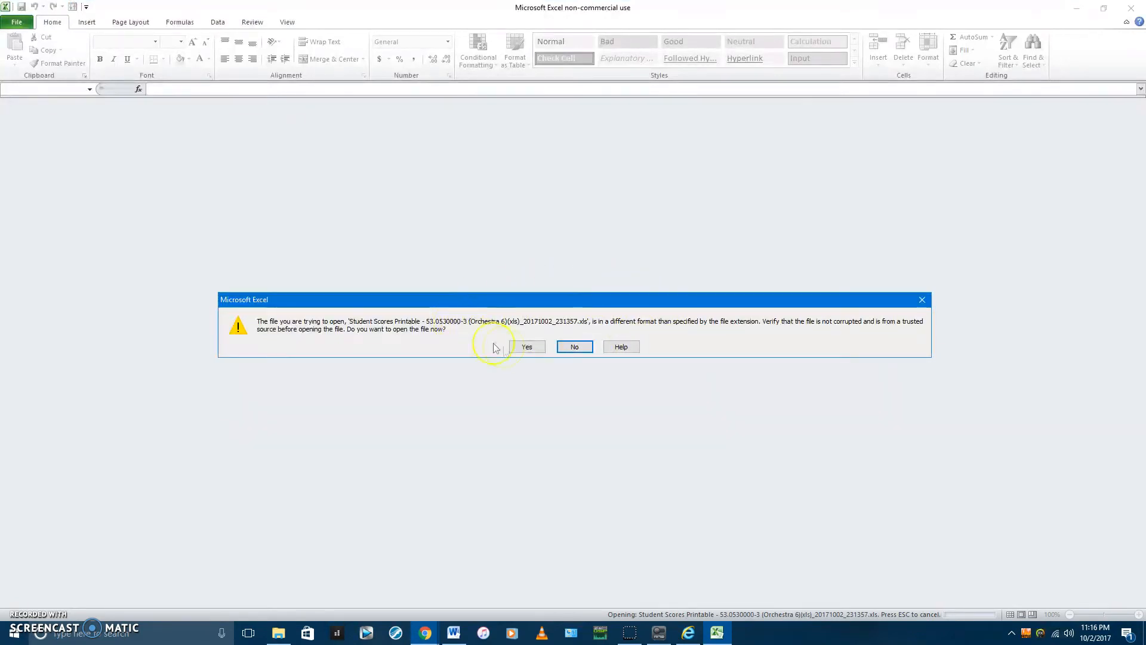
{"action": "left_click", "coordinate": [526, 346]}
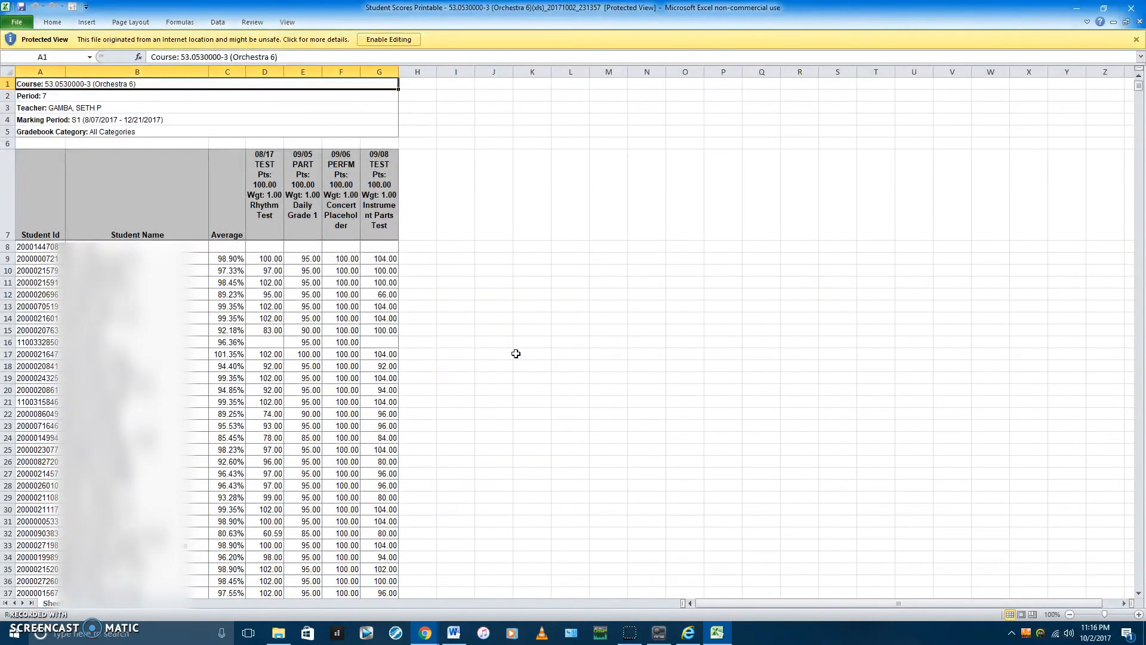
{"action": "left_click", "coordinate": [413, 38]}
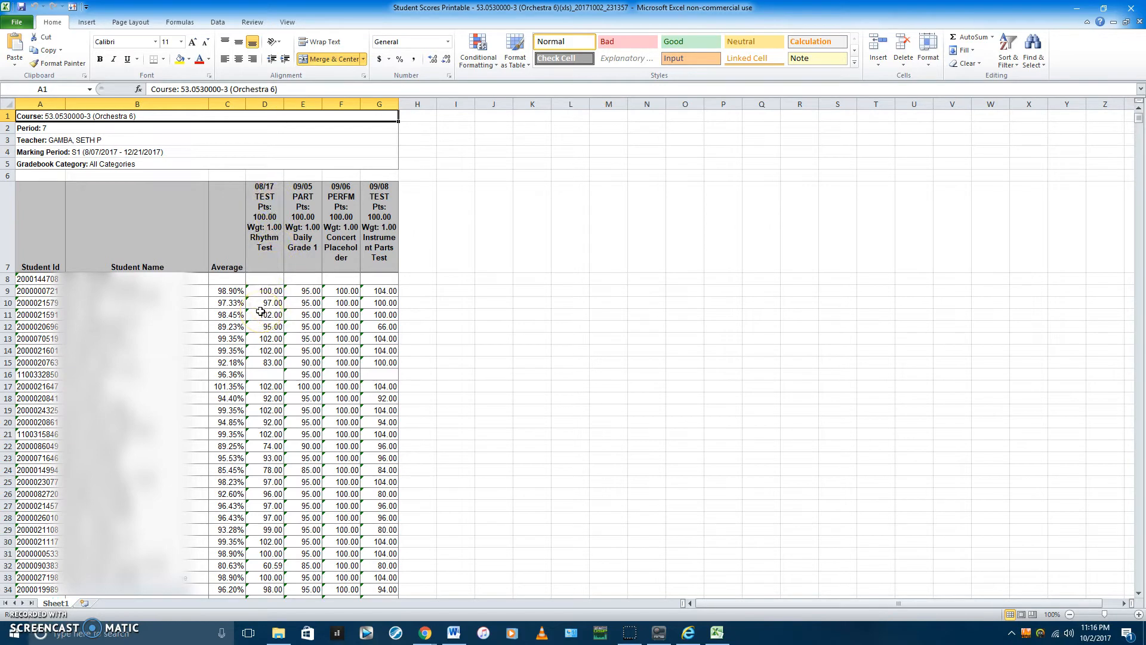
Try to sort the student rows by the 08/17 Rhythm Test column, on values from A to Z.
{"action": "scroll", "coordinate": [261, 311], "scroll_direction": "down", "scroll_amount": 3}
{"action": "scroll", "coordinate": [266, 317], "scroll_direction": "up", "scroll_amount": 3}
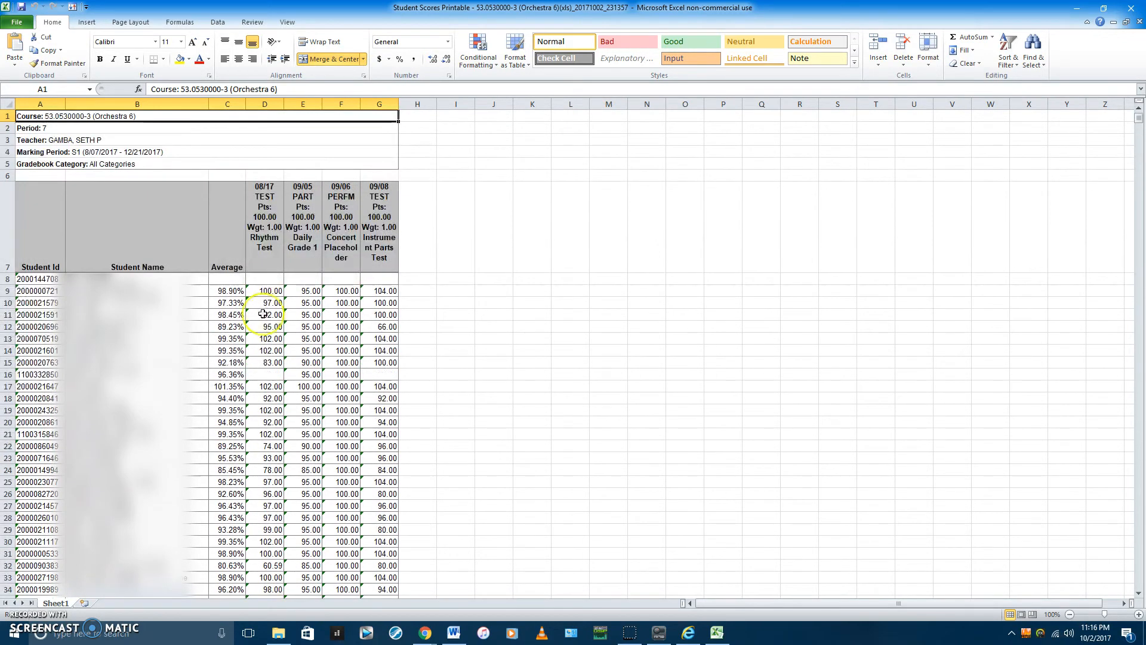
{"action": "left_click", "coordinate": [268, 327]}
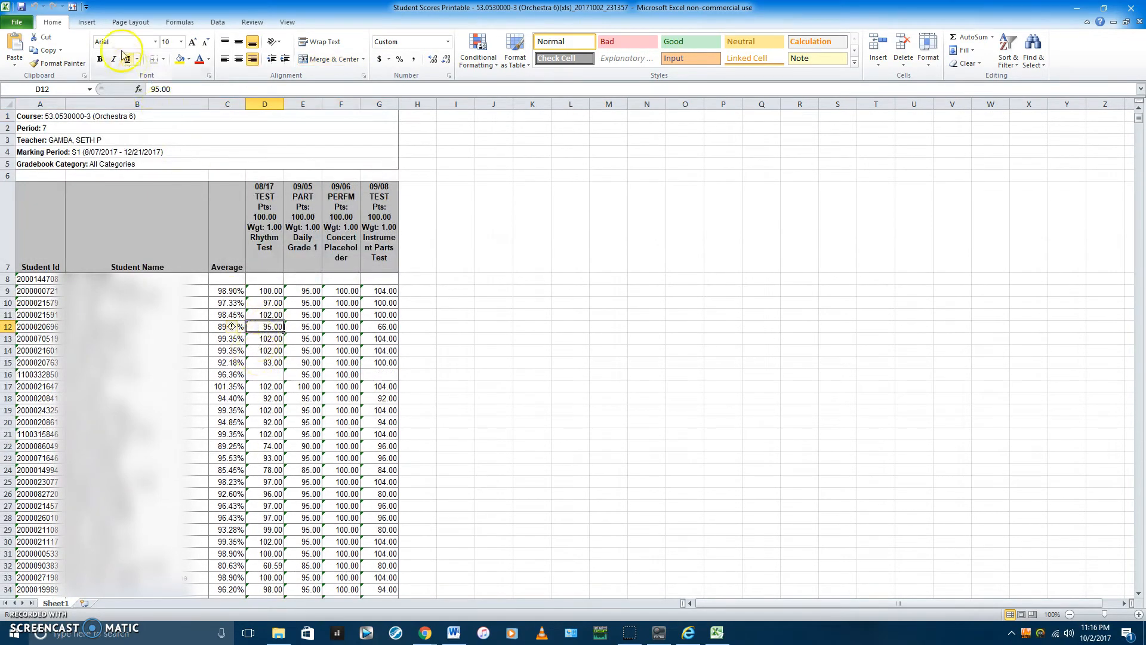
{"action": "left_click", "coordinate": [73, 8]}
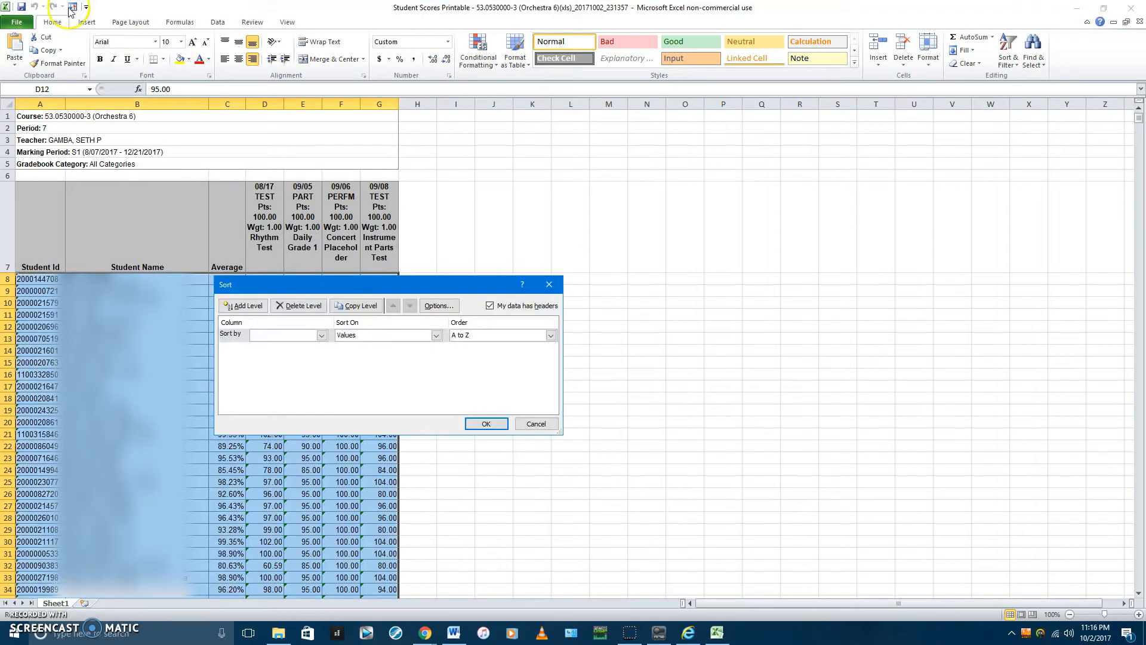
{"action": "left_click", "coordinate": [321, 334]}
{"action": "left_click", "coordinate": [362, 370]}
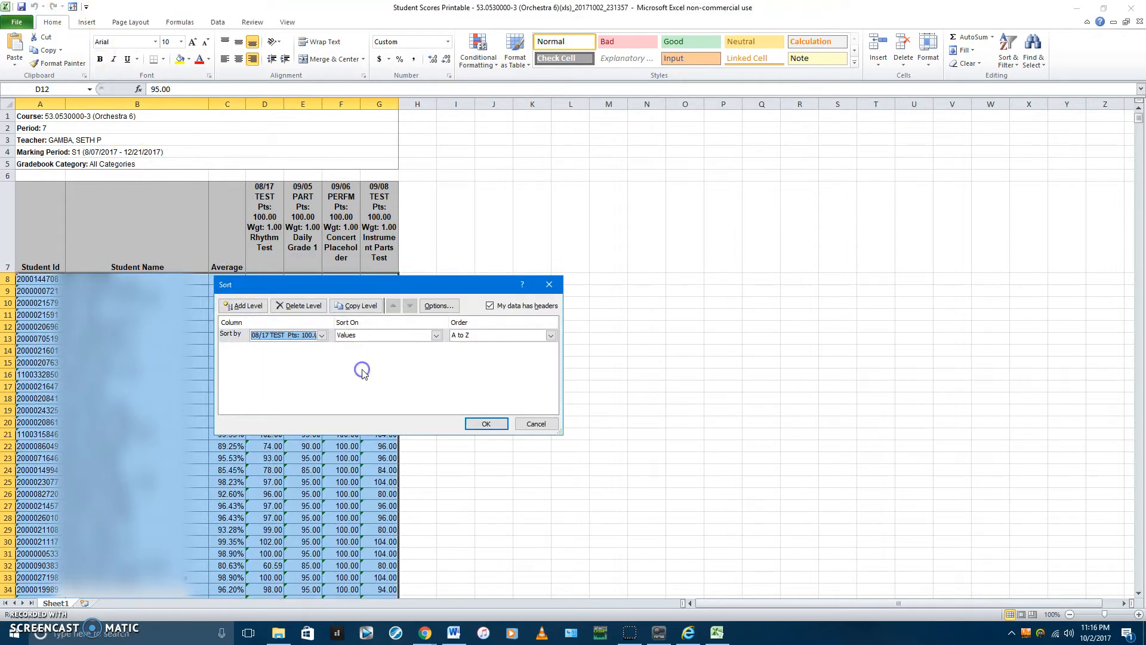
{"action": "left_click", "coordinate": [483, 424]}
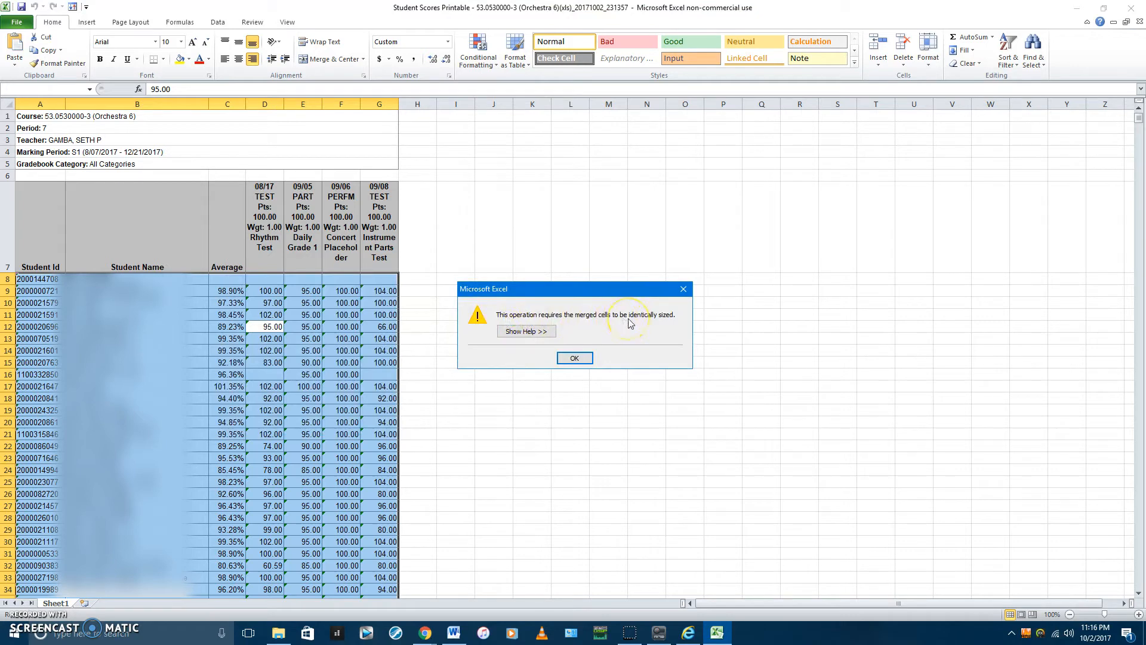
{"action": "left_click", "coordinate": [575, 358]}
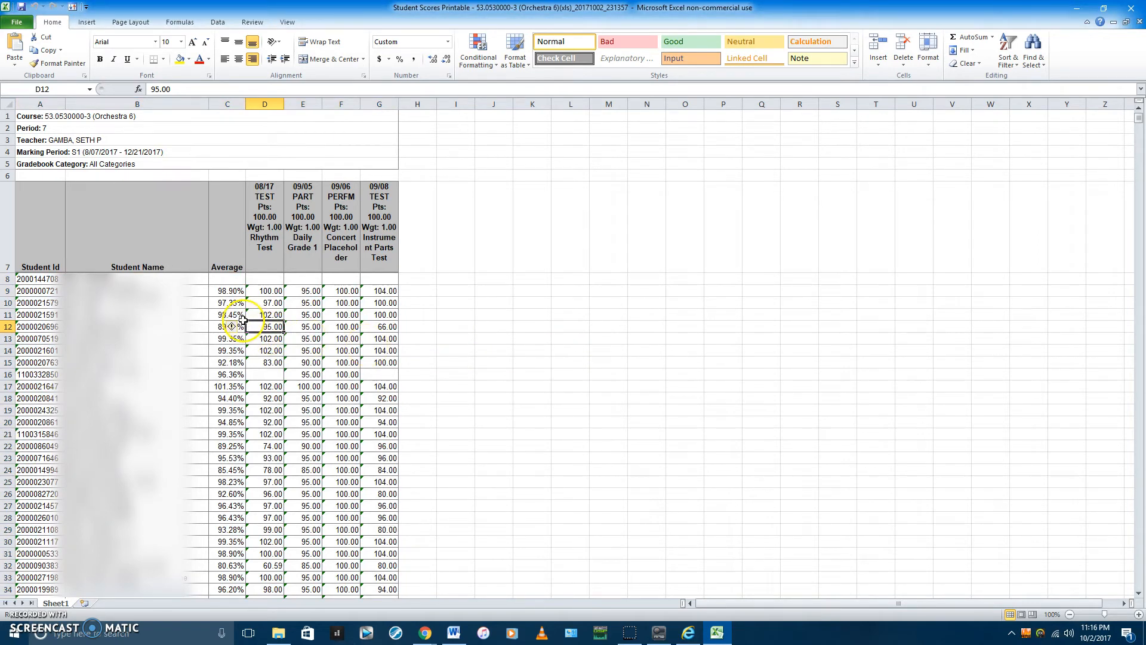
Unmerge all cells across the whole scores sheet.
{"action": "key", "text": "ctrl+a"}
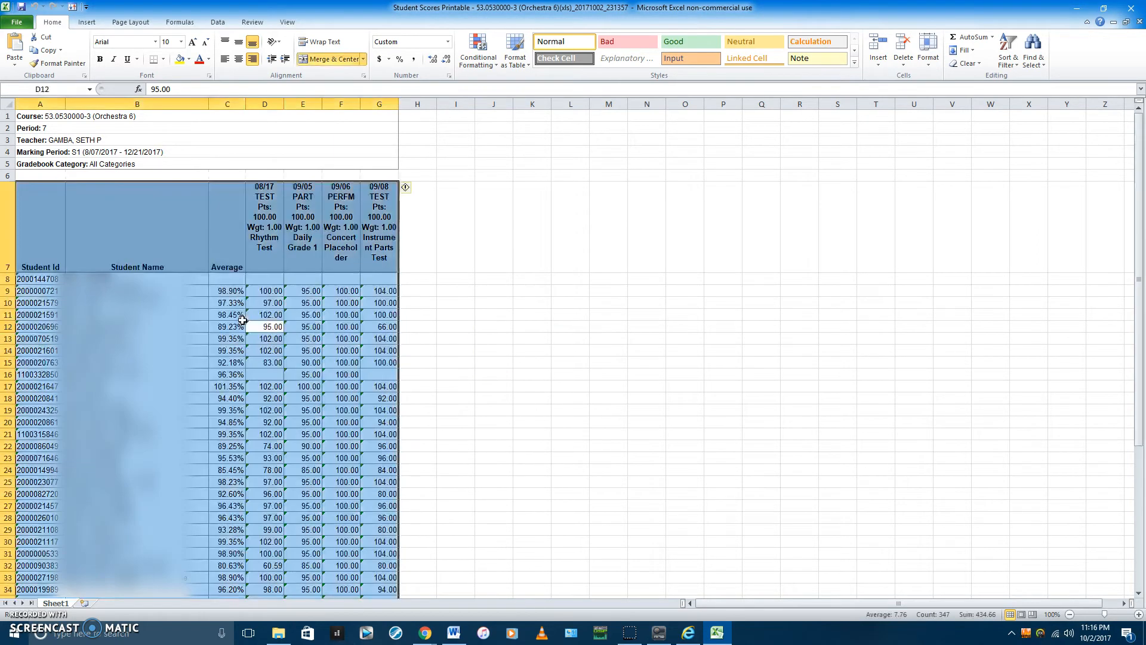
{"action": "key", "text": "ctrl+a"}
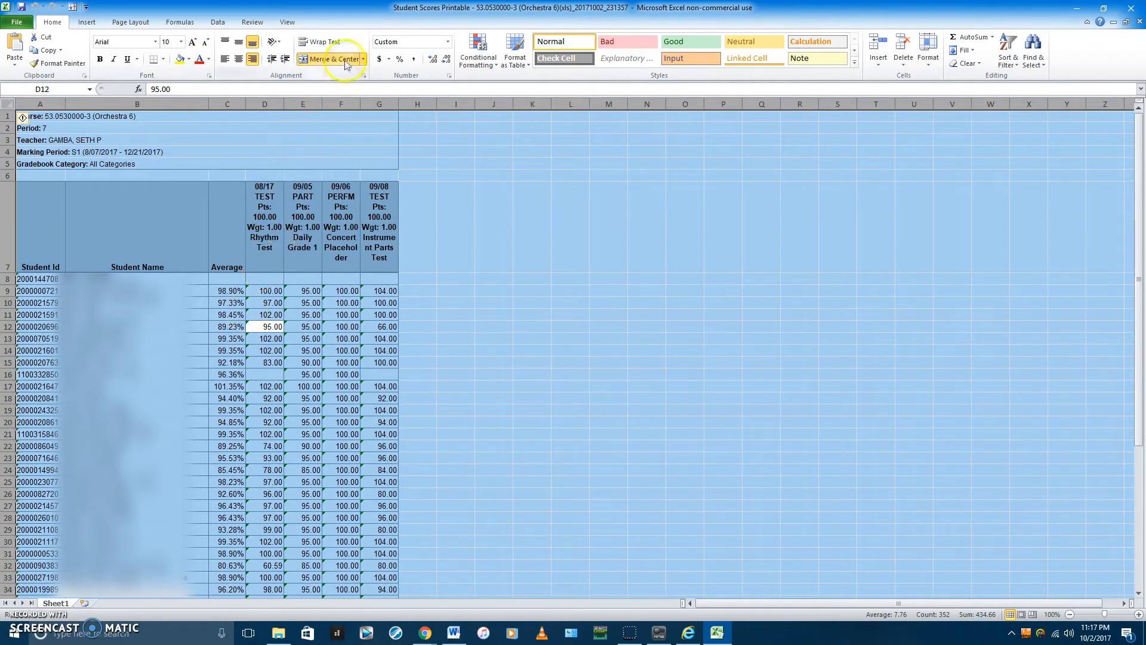
{"action": "left_click", "coordinate": [363, 59]}
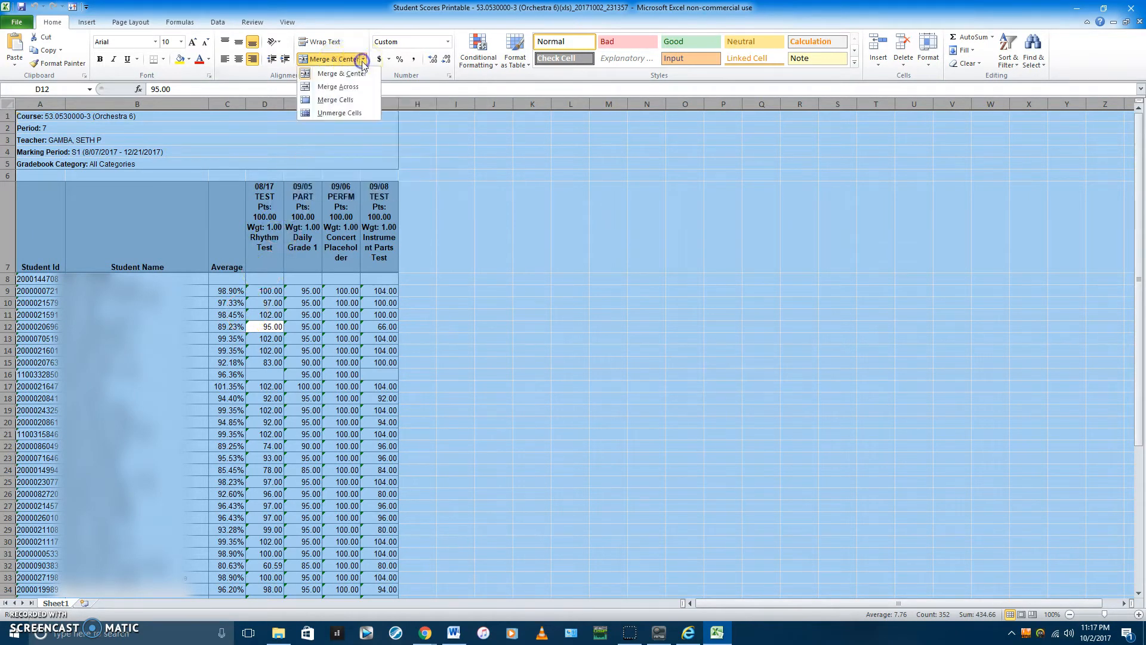
{"action": "left_click", "coordinate": [352, 113]}
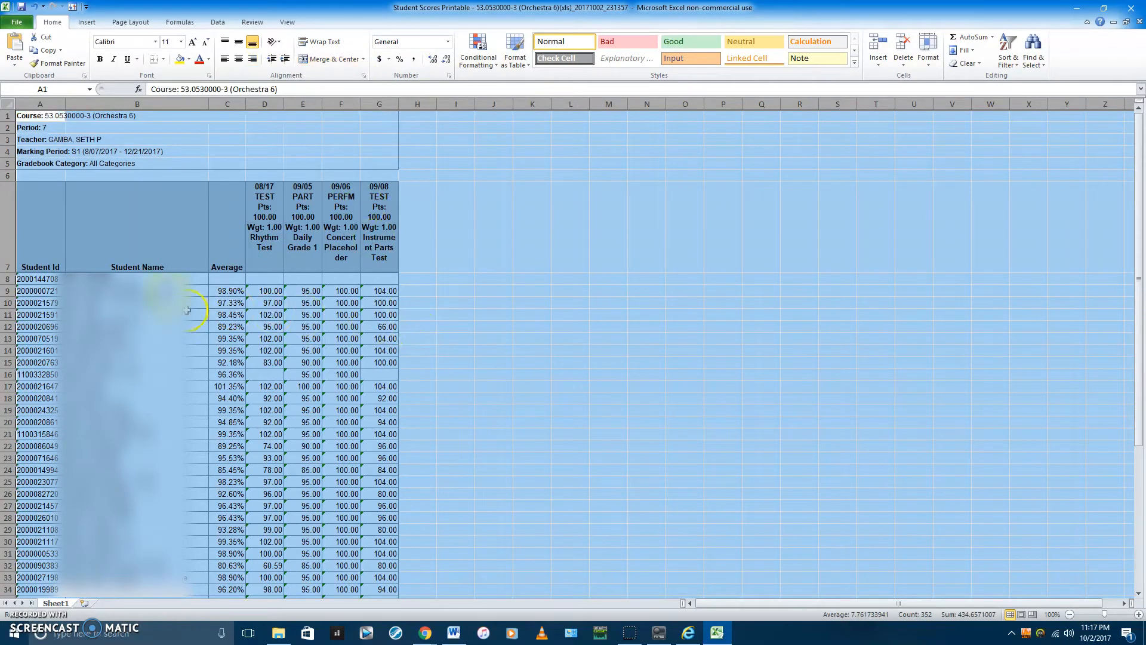
Sort the student rows by the 08/17 Rhythm Test column, A to Z, treating anything that looks like a number as a number.
{"action": "left_click", "coordinate": [249, 325]}
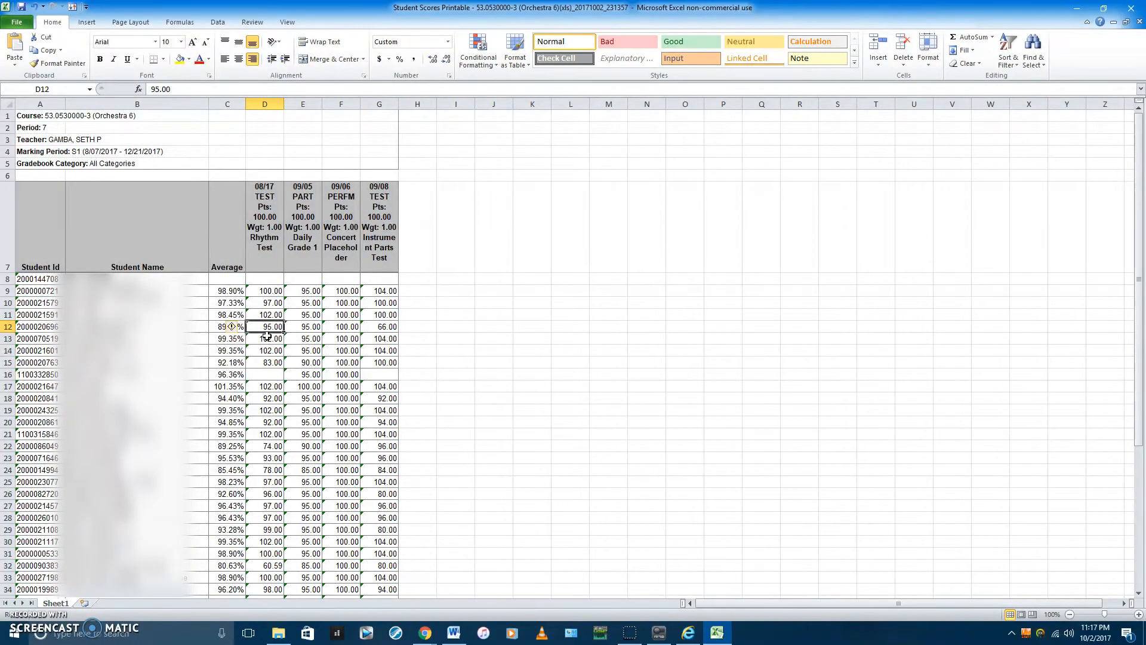
{"action": "scroll", "coordinate": [266, 336], "scroll_direction": "down", "scroll_amount": 7}
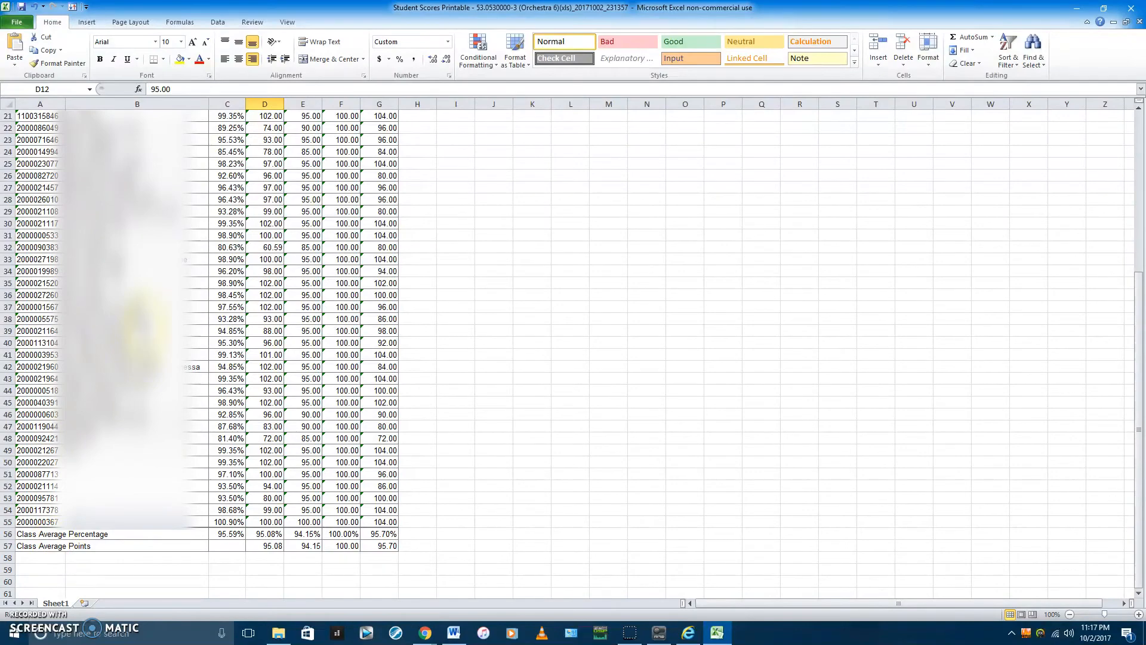
{"action": "scroll", "coordinate": [137, 325], "scroll_direction": "up", "scroll_amount": 5}
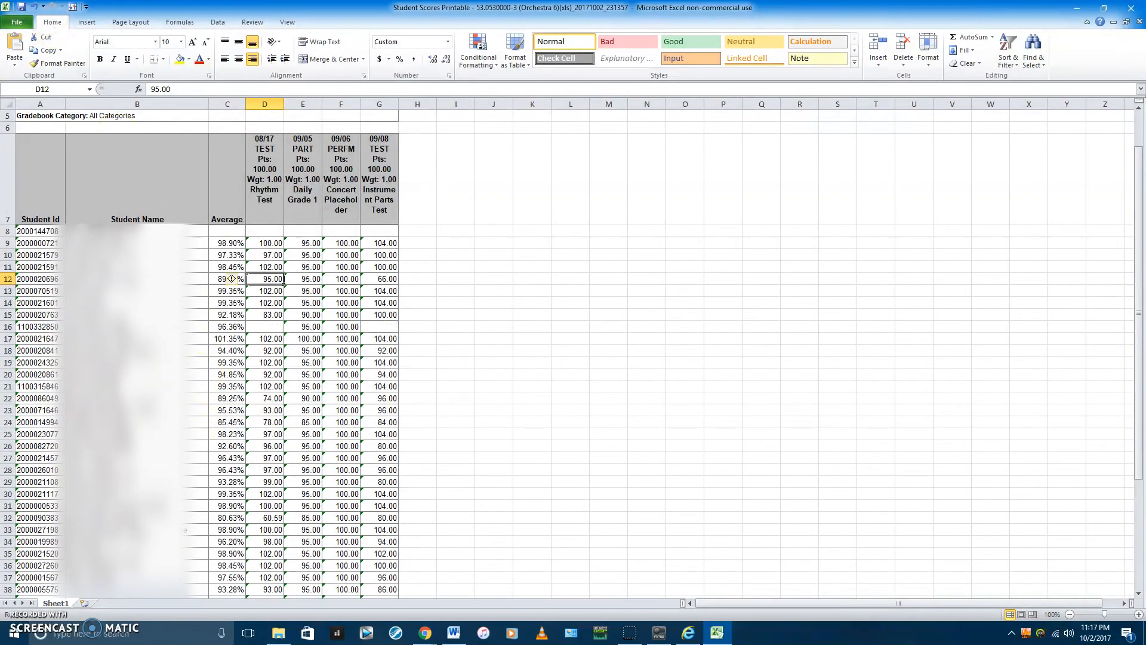
{"action": "left_click", "coordinate": [73, 7]}
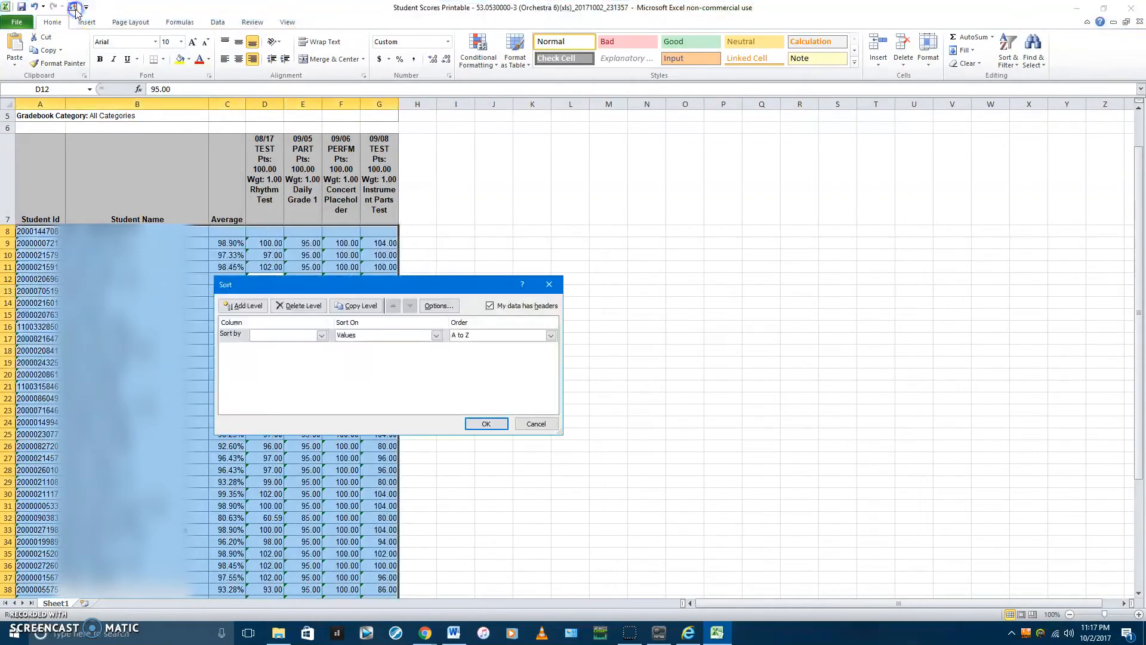
{"action": "left_click", "coordinate": [321, 335]}
{"action": "left_click", "coordinate": [316, 378]}
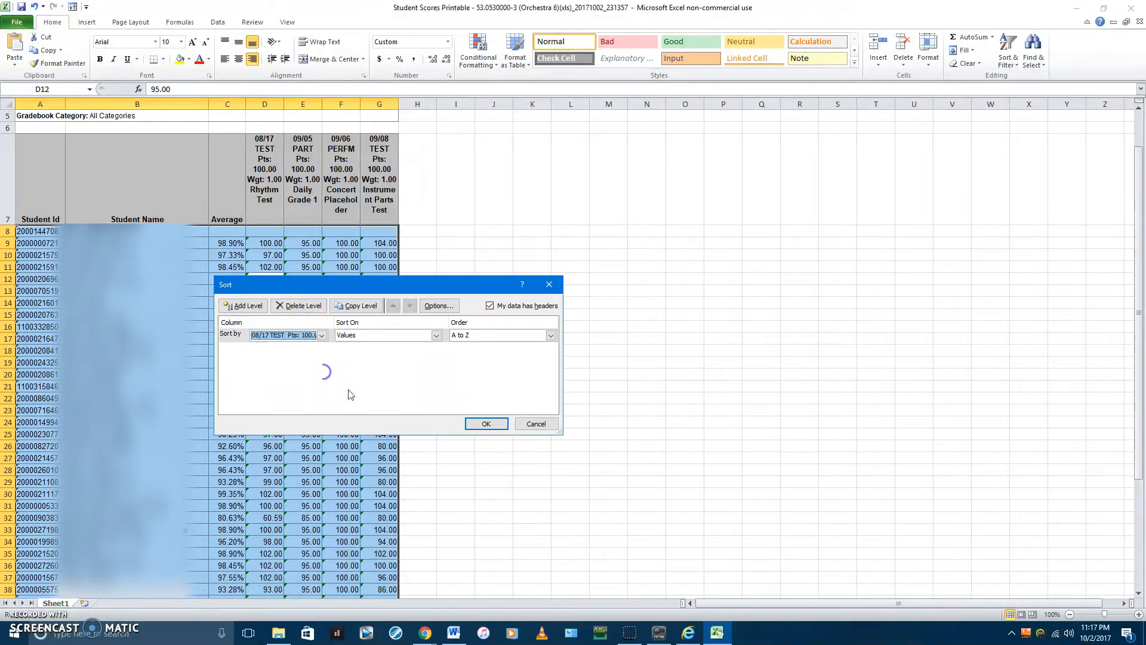
{"action": "left_click", "coordinate": [472, 428]}
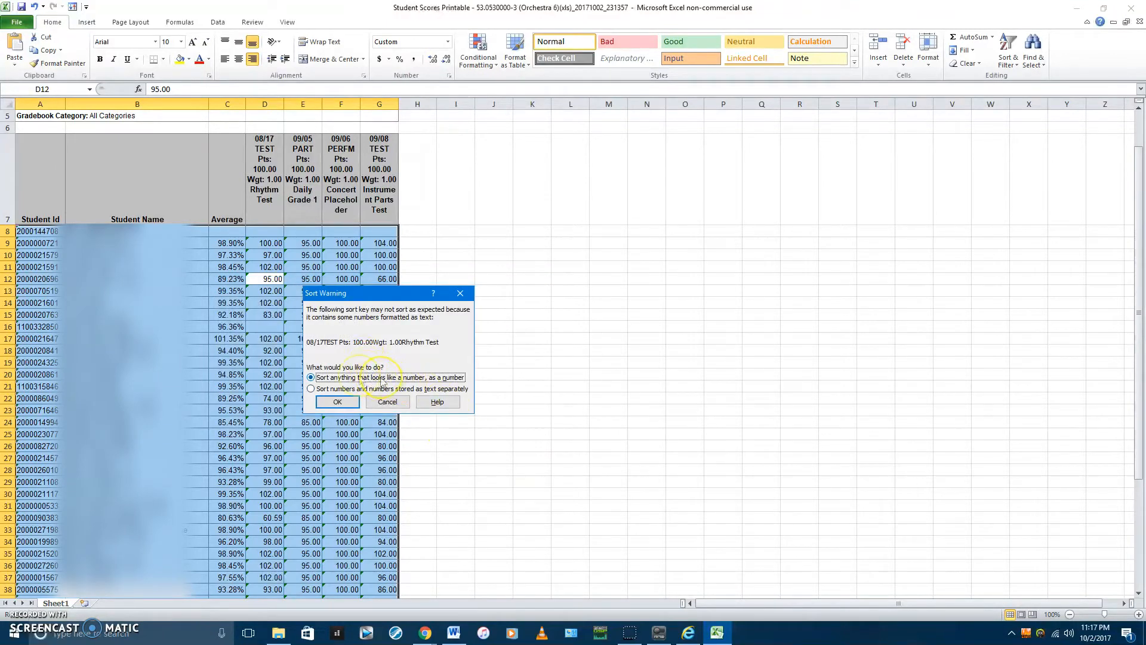
{"action": "left_click", "coordinate": [334, 399]}
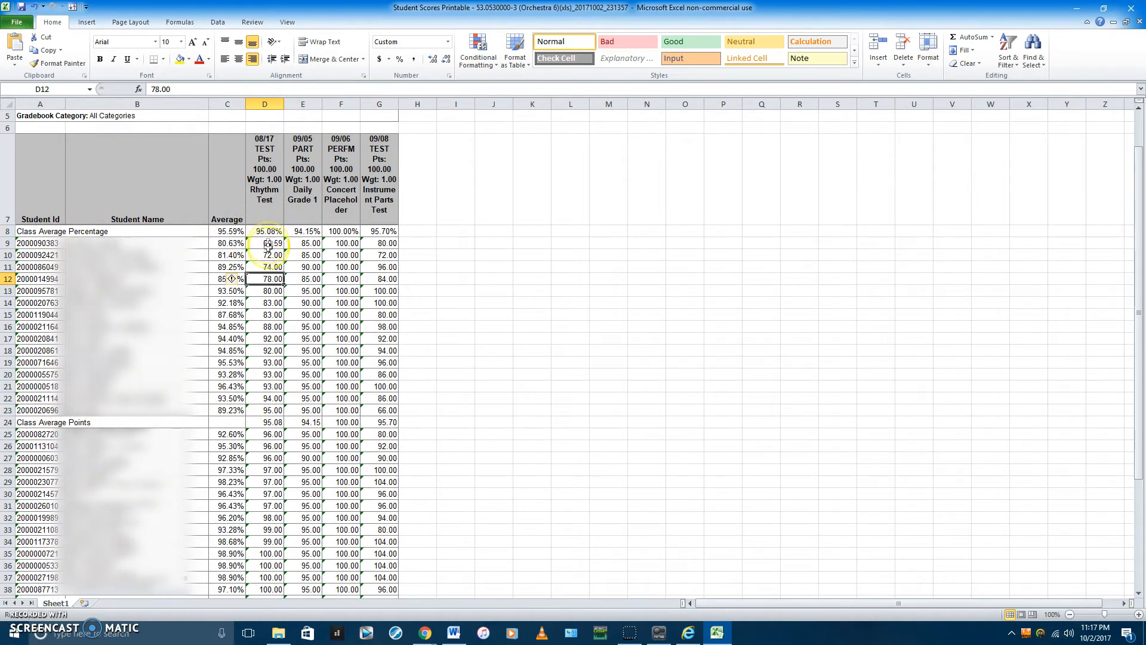
Check where the class average rows ended up among the student rows and undo the sort.
{"action": "scroll", "coordinate": [270, 263], "scroll_direction": "down", "scroll_amount": 5}
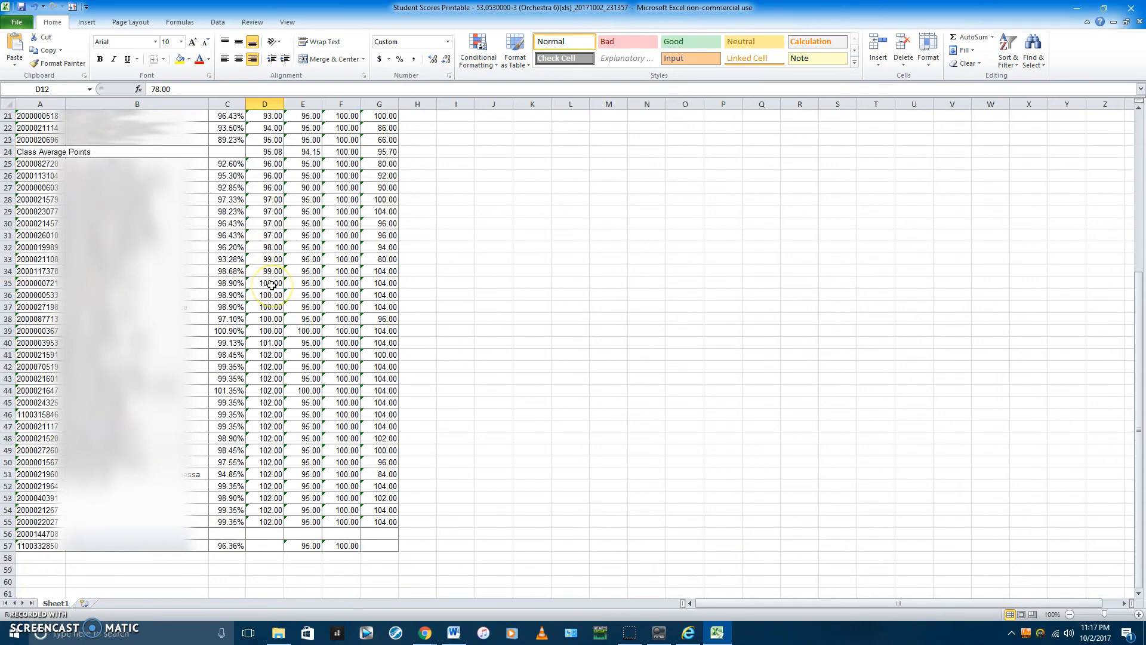
{"action": "scroll", "coordinate": [272, 285], "scroll_direction": "up", "scroll_amount": 5}
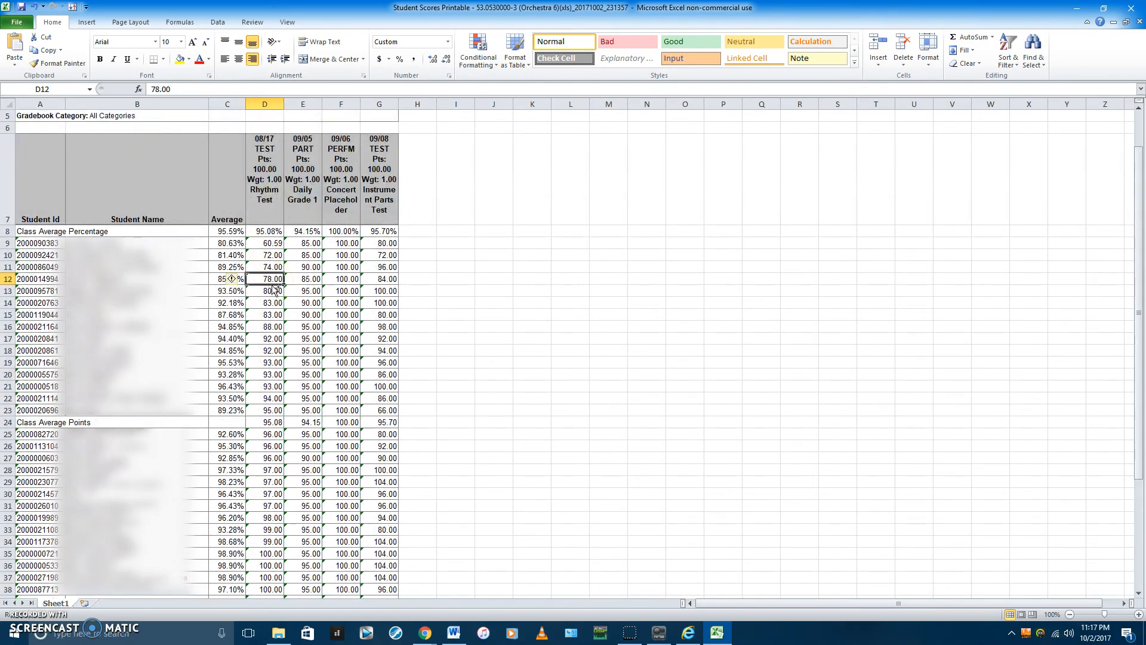
{"action": "key", "text": "ctrl+z"}
Insert a blank row above the Class Average Percentage row to separate the averages from the student rows.
{"action": "scroll", "coordinate": [257, 285], "scroll_direction": "down", "scroll_amount": 8}
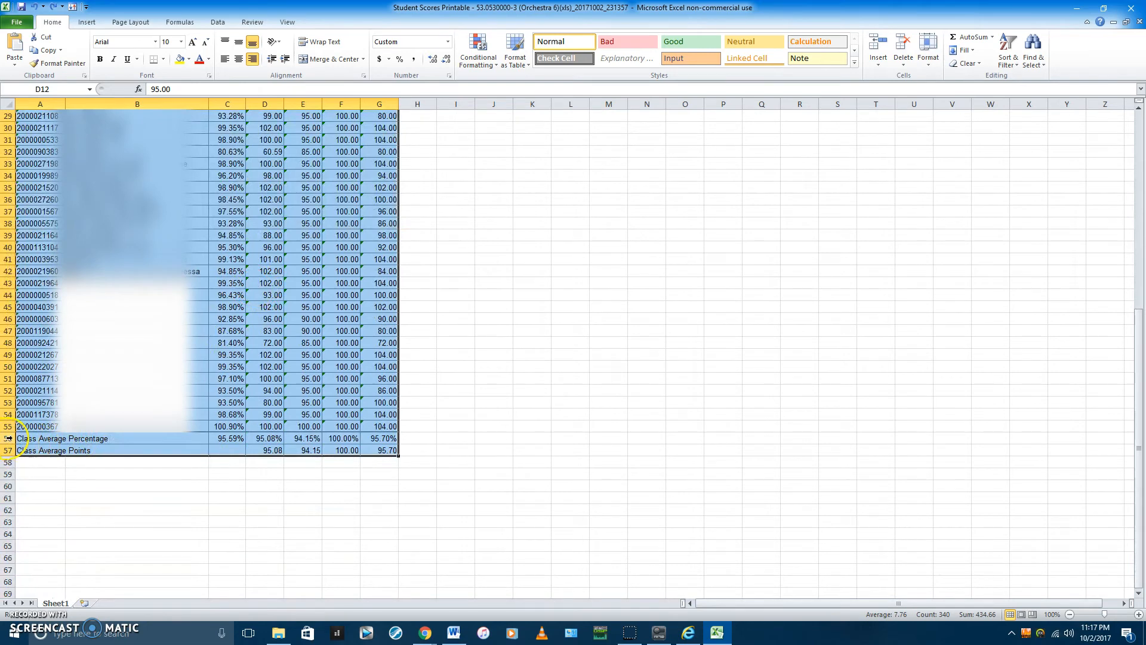
{"action": "left_click", "coordinate": [9, 438]}
{"action": "right_click", "coordinate": [10, 440]}
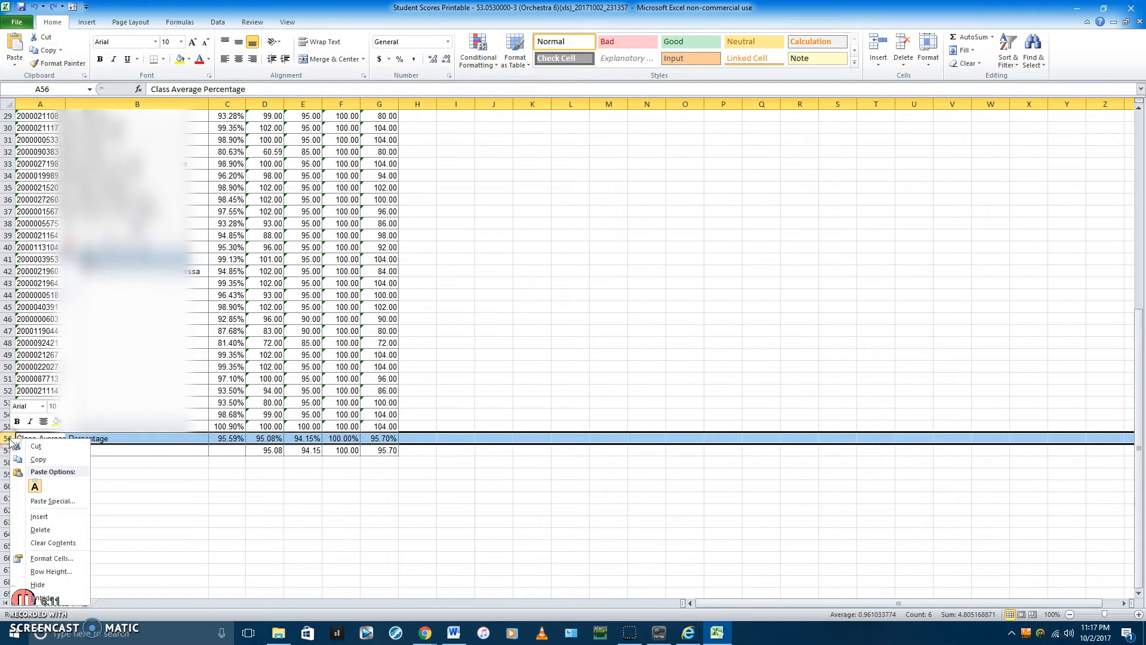
{"action": "left_click", "coordinate": [40, 517]}
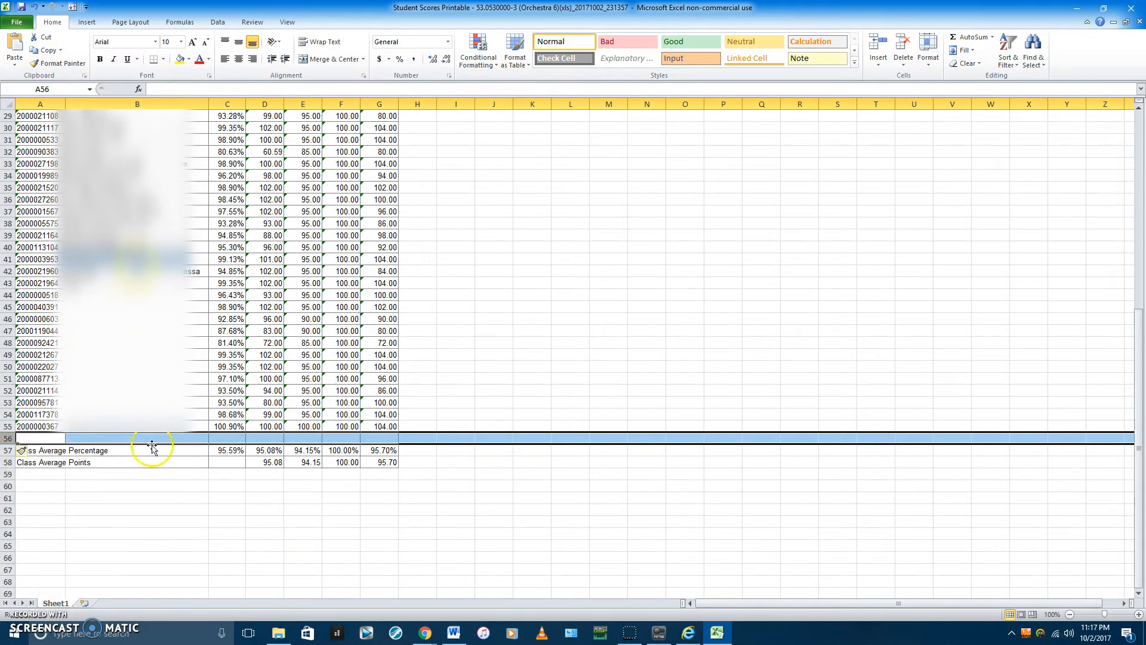
{"action": "left_click", "coordinate": [223, 344]}
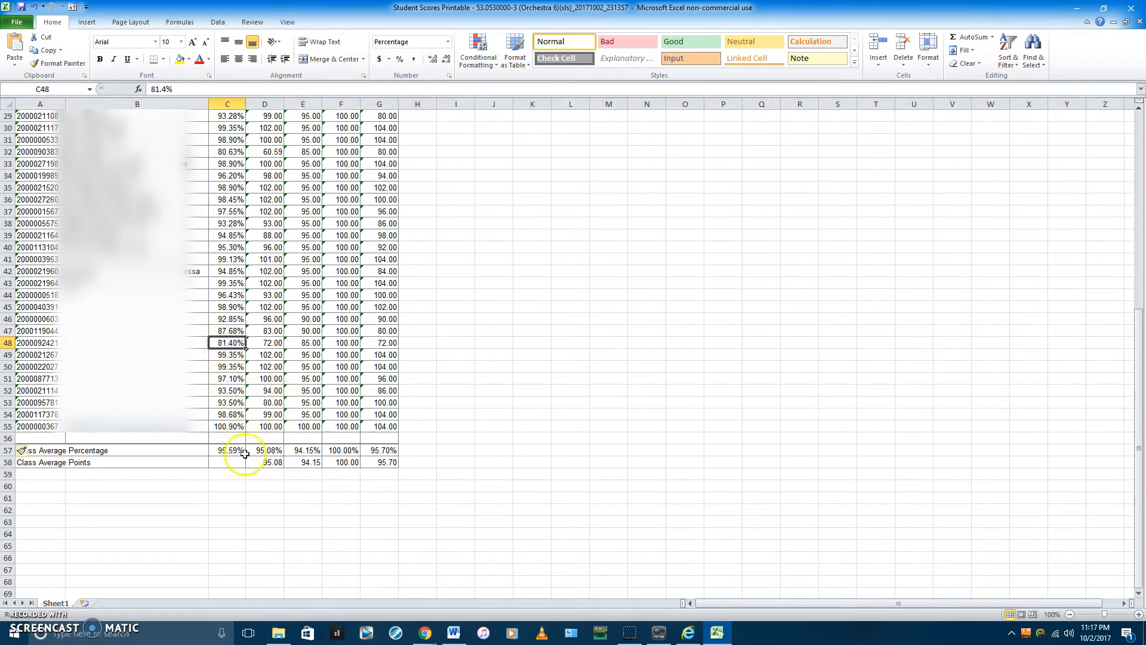
Sort the separated student rows by 08/17 Rhythm Test, A to Z, with number-like text sorted as numbers.
{"action": "scroll", "coordinate": [240, 295], "scroll_direction": "up", "scroll_amount": 4}
{"action": "scroll", "coordinate": [241, 296], "scroll_direction": "up", "scroll_amount": 4}
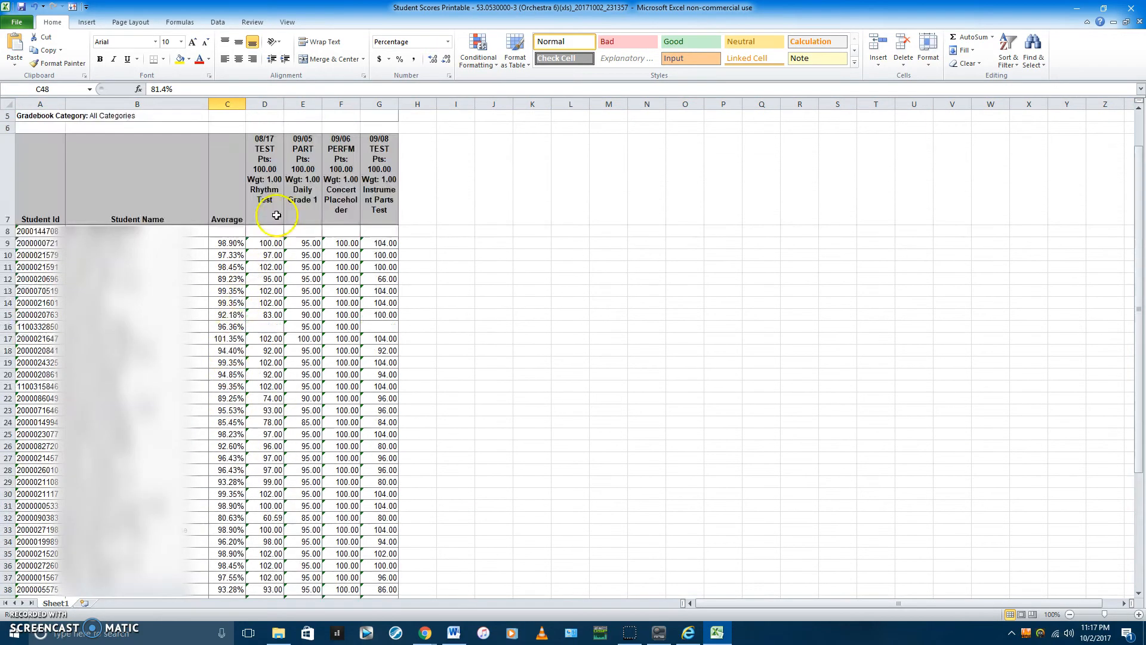
{"action": "left_click", "coordinate": [265, 303]}
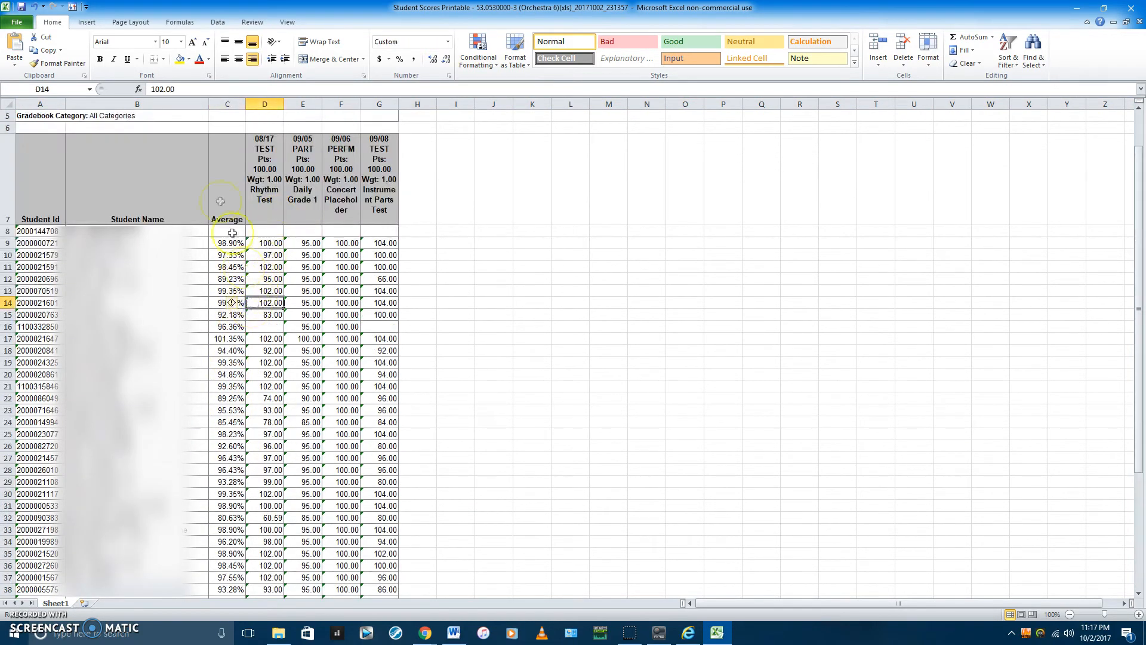
{"action": "left_click", "coordinate": [72, 6]}
{"action": "left_click", "coordinate": [321, 335]}
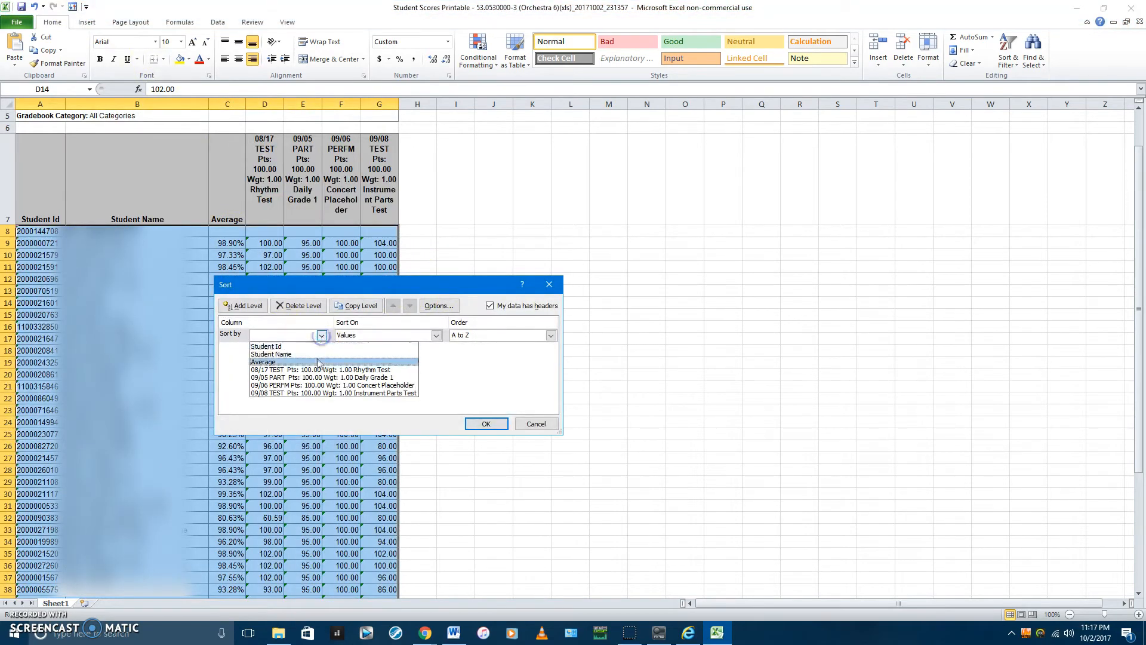
{"action": "left_click", "coordinate": [286, 358]}
{"action": "left_click", "coordinate": [486, 424]}
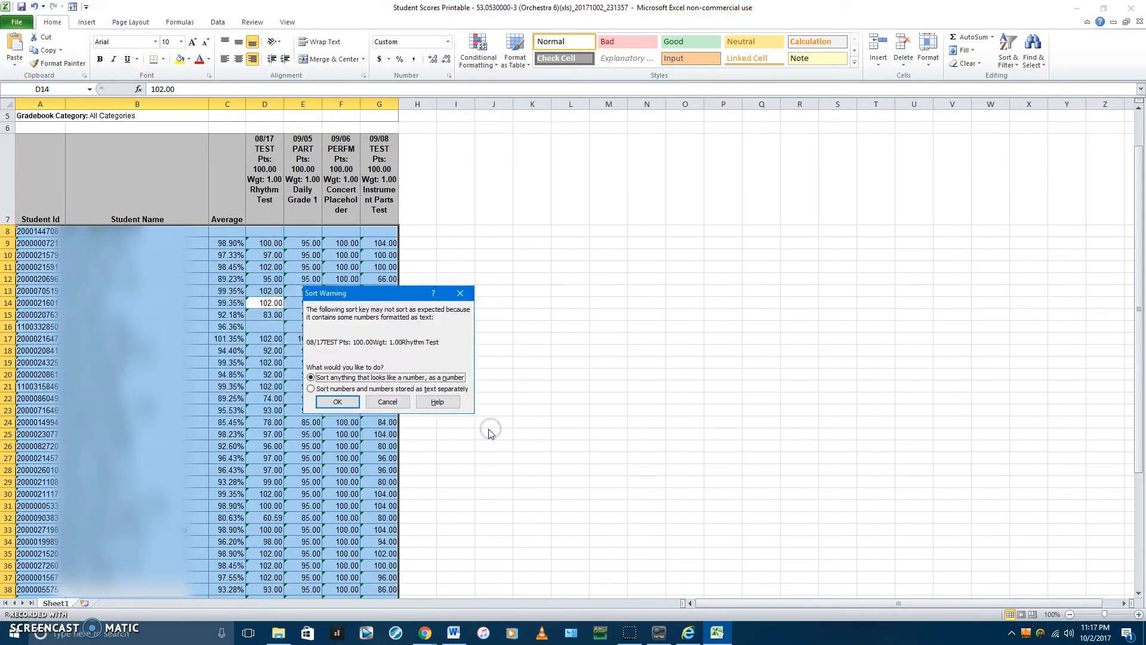
{"action": "left_click", "coordinate": [341, 400]}
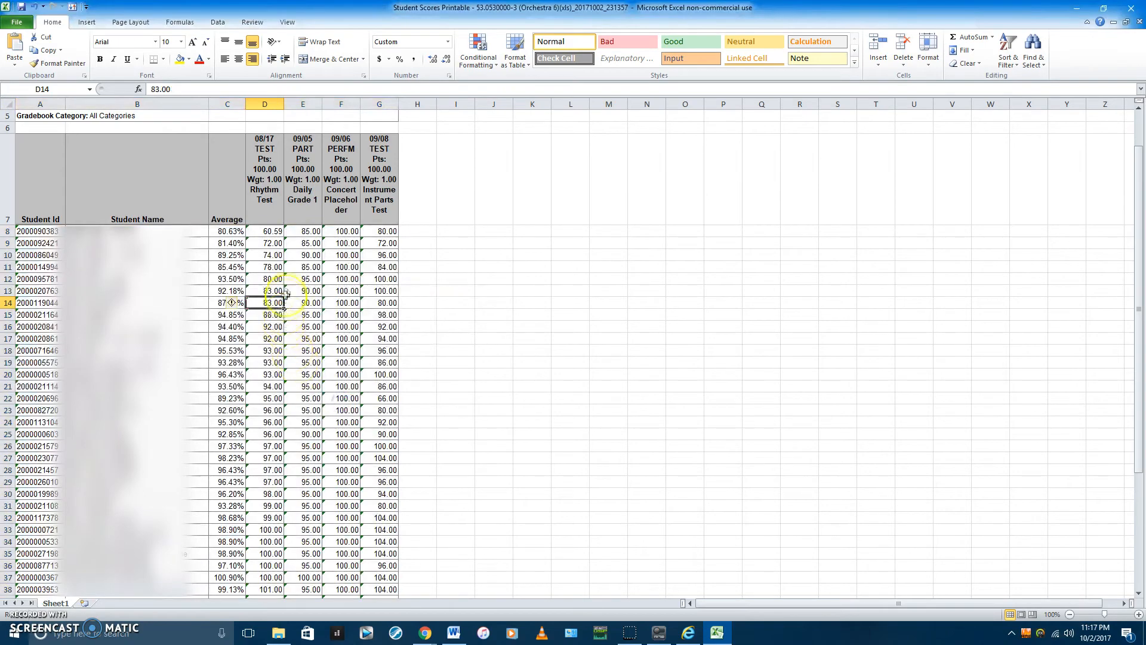
Examine the sorted Rhythm Test scores from lowest to highest, focusing on the lowest scores in D8:D15.
{"action": "scroll", "coordinate": [264, 281], "scroll_direction": "down", "scroll_amount": 5}
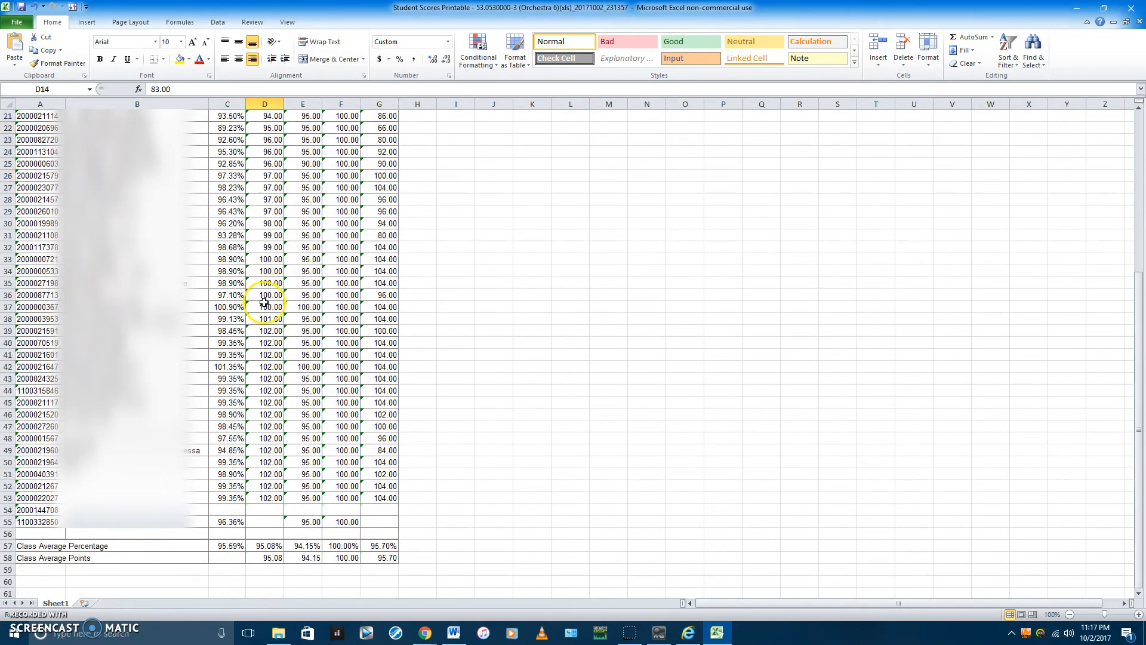
{"action": "scroll", "coordinate": [264, 301], "scroll_direction": "up", "scroll_amount": 5}
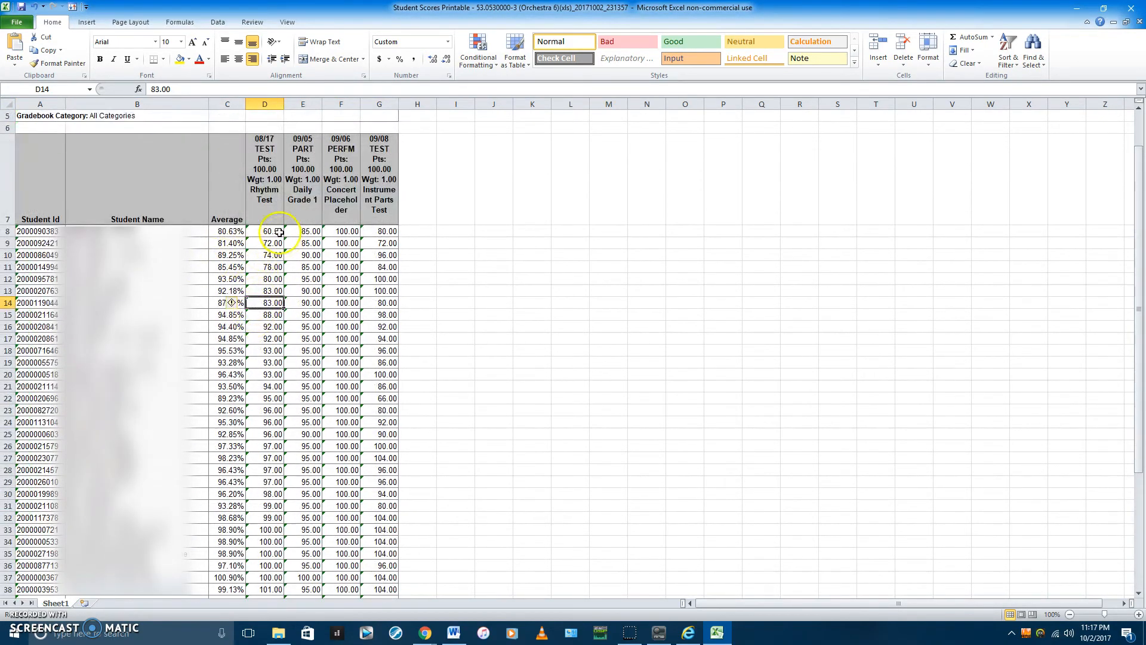
{"action": "scroll", "coordinate": [267, 394], "scroll_direction": "down", "scroll_amount": 4}
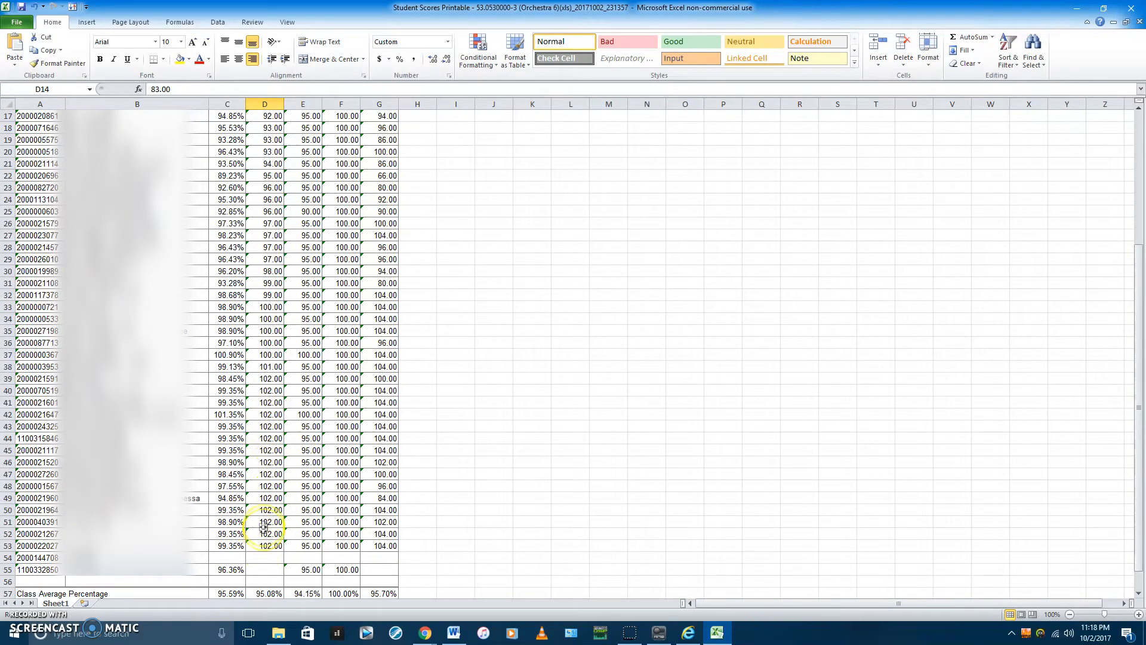
{"action": "scroll", "coordinate": [267, 279], "scroll_direction": "up", "scroll_amount": 3}
{"action": "scroll", "coordinate": [267, 279], "scroll_direction": "up", "scroll_amount": 2}
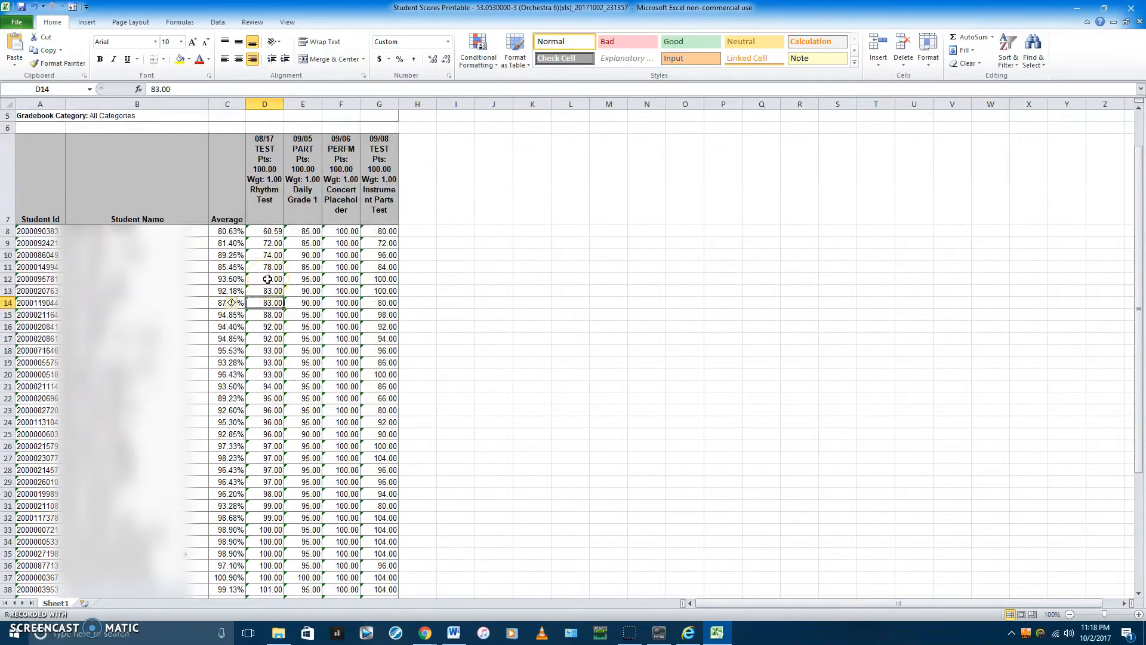
{"action": "left_click_drag", "start_coordinate": [268, 232], "coordinate": [276, 311]}
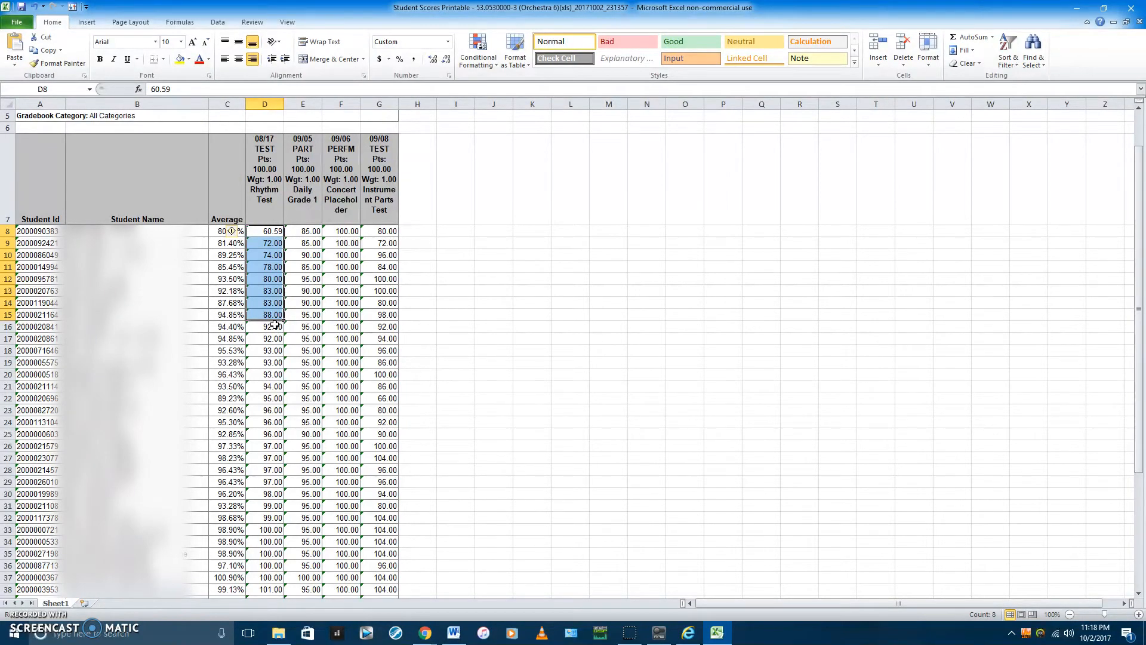
{"action": "left_click", "coordinate": [273, 337]}
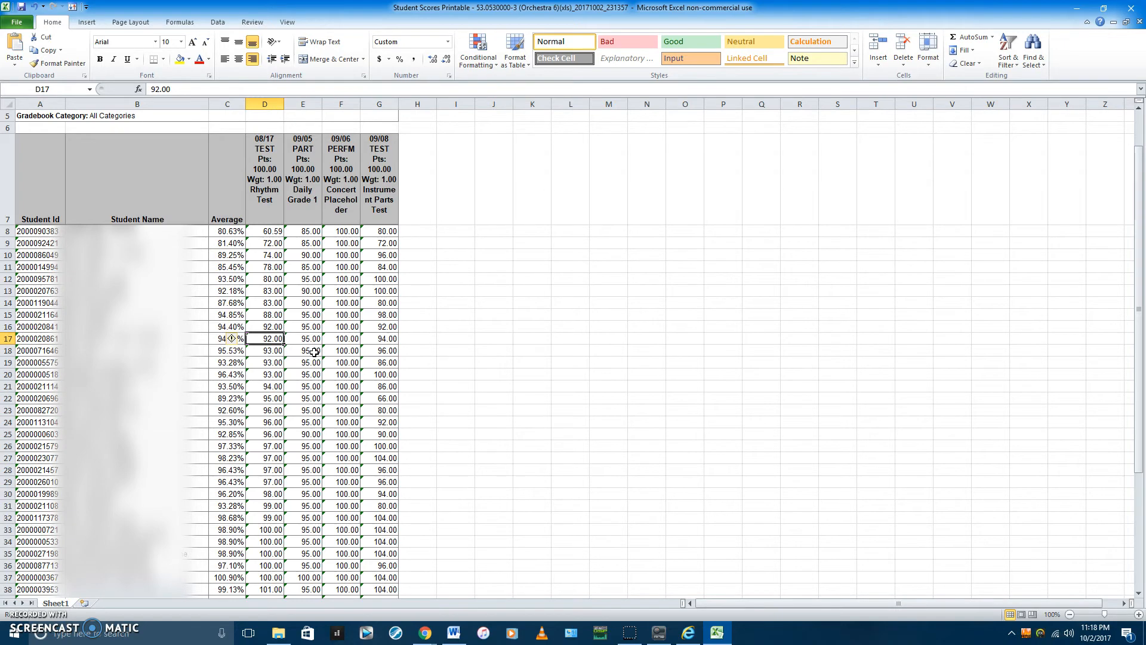
Undo the Rhythm Test sort of the student rows.
{"action": "key", "text": "ctrl+z"}
{"action": "left_click", "coordinate": [231, 279]}
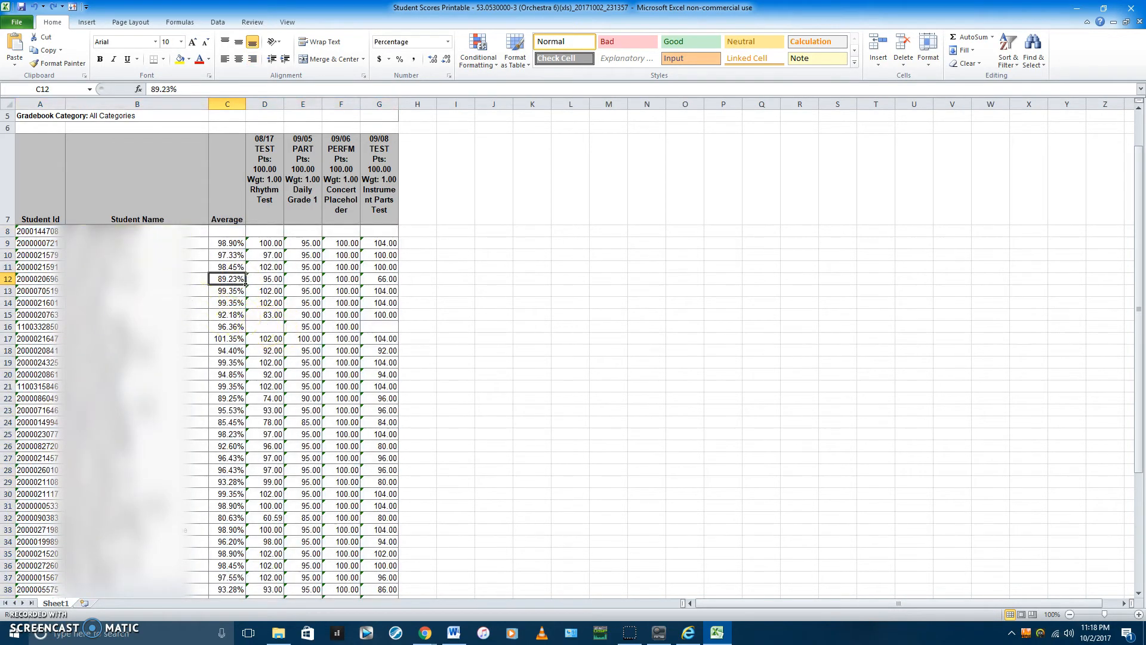
Copy all the Student Id values in A8:A55.
{"action": "left_click_drag", "start_coordinate": [50, 231], "coordinate": [46, 569]}
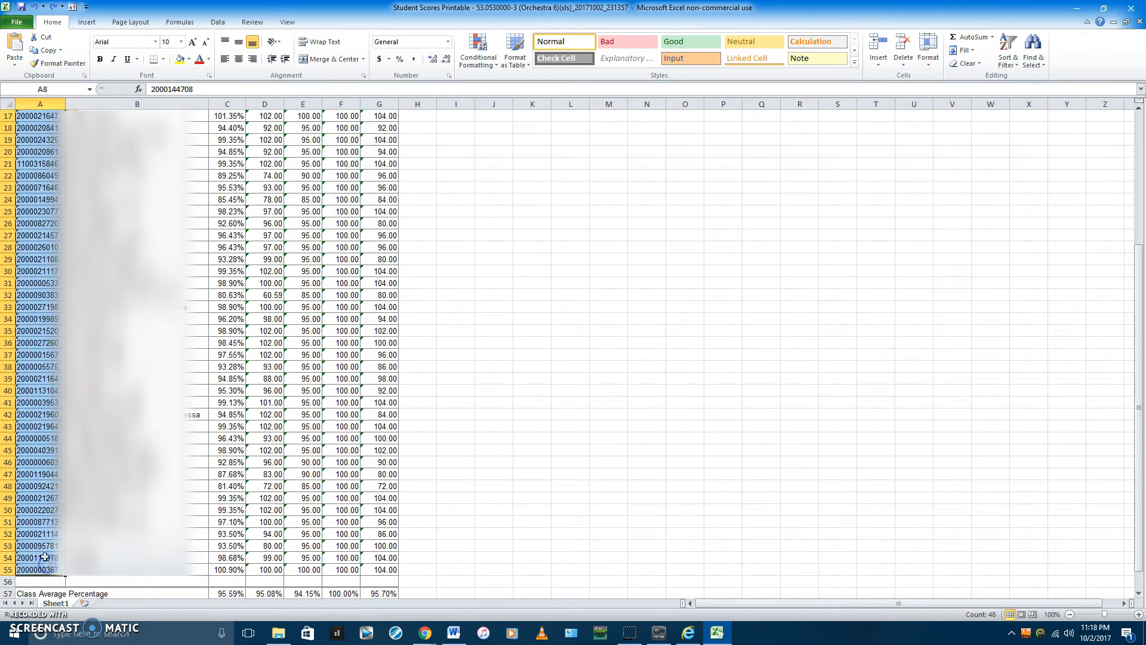
{"action": "right_click", "coordinate": [51, 400]}
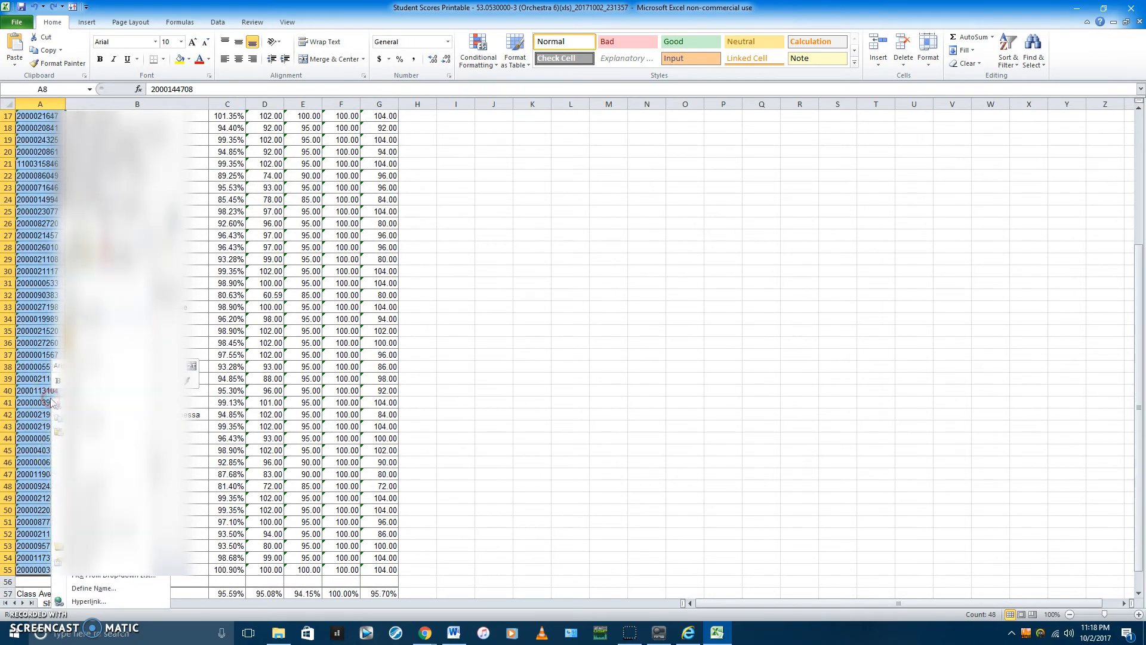
{"action": "left_click", "coordinate": [66, 418]}
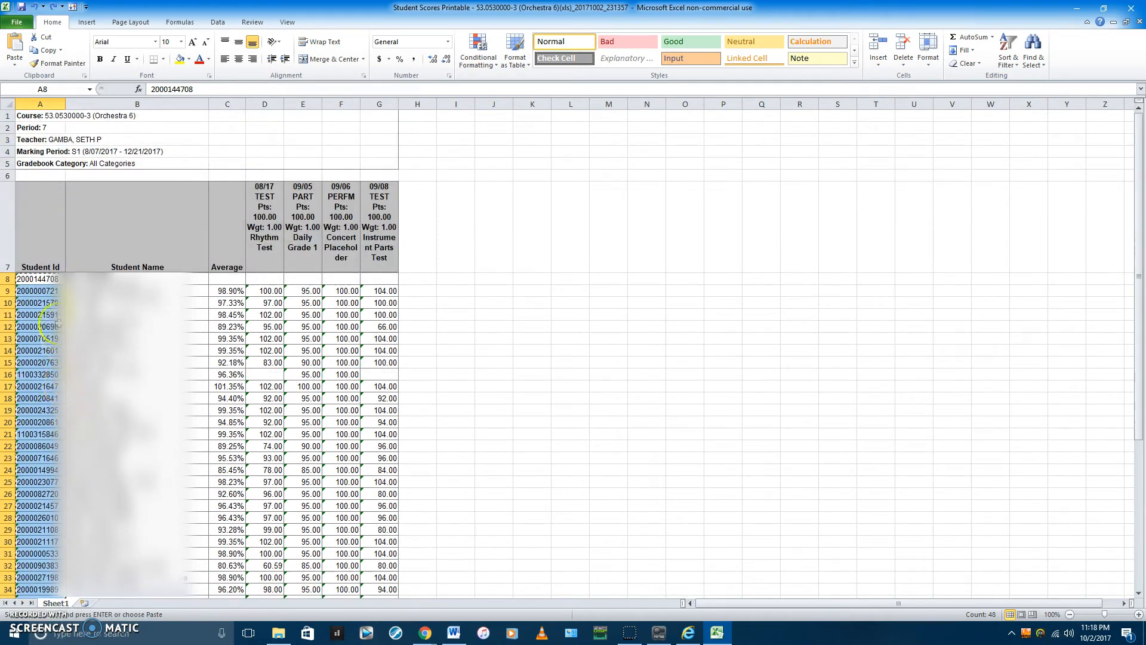
Switch to the blank Word document and paste the copied Student Ids into it.
{"action": "mouse_move", "coordinate": [451, 636]}
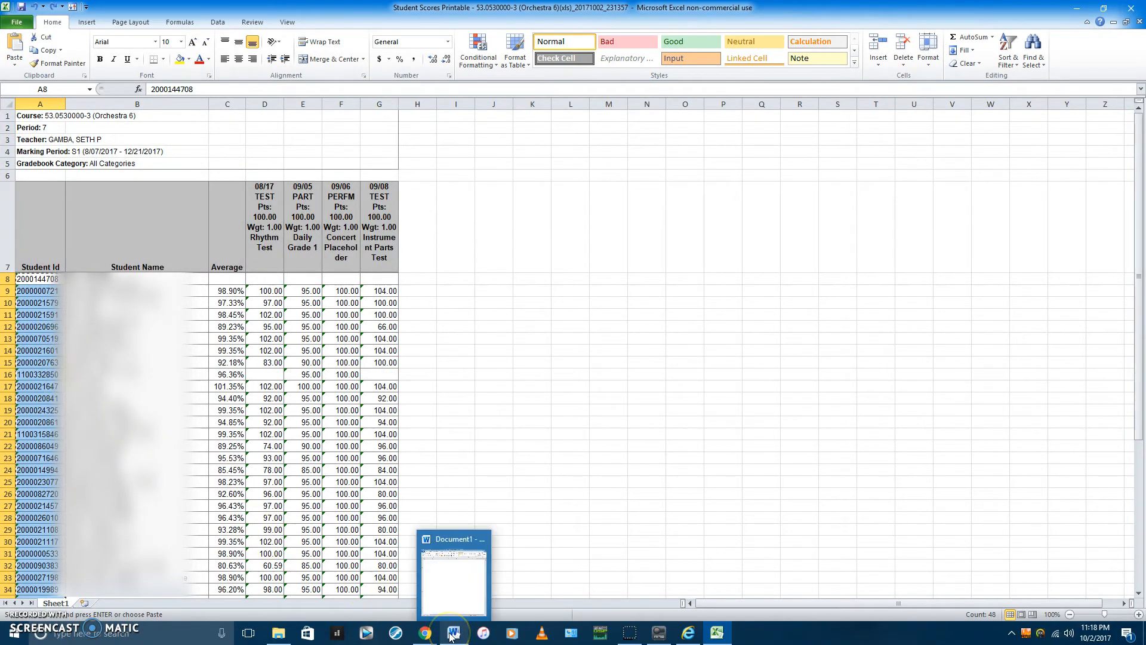
{"action": "left_click", "coordinate": [451, 636]}
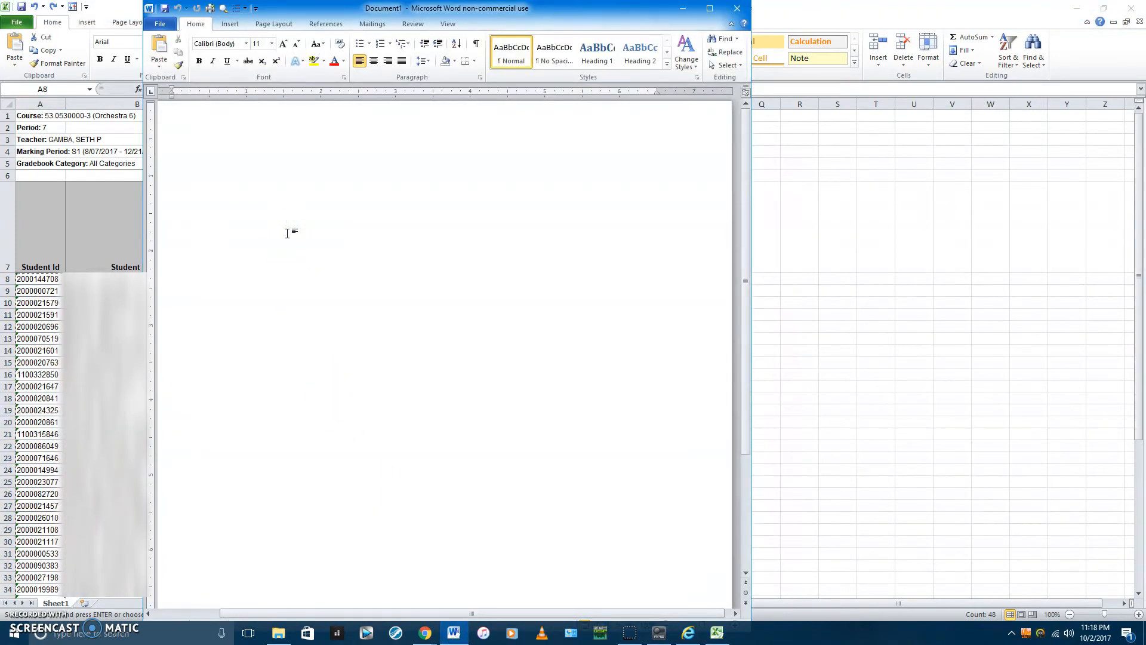
{"action": "right_click", "coordinate": [191, 134]}
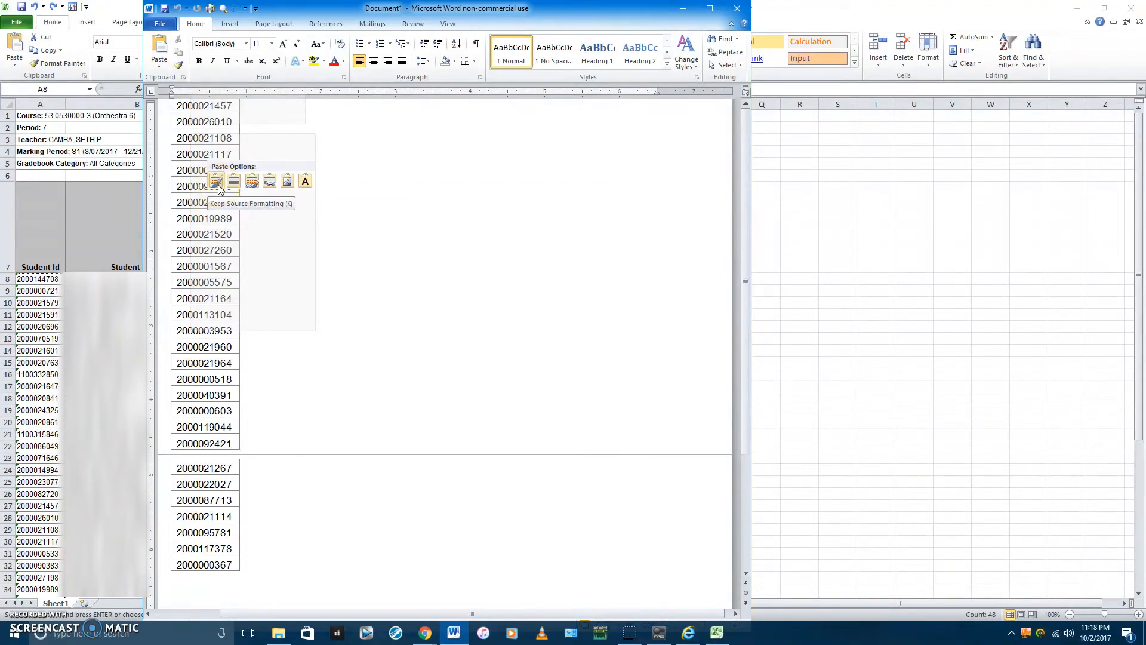
{"action": "left_click", "coordinate": [348, 223]}
{"action": "left_click", "coordinate": [199, 185]}
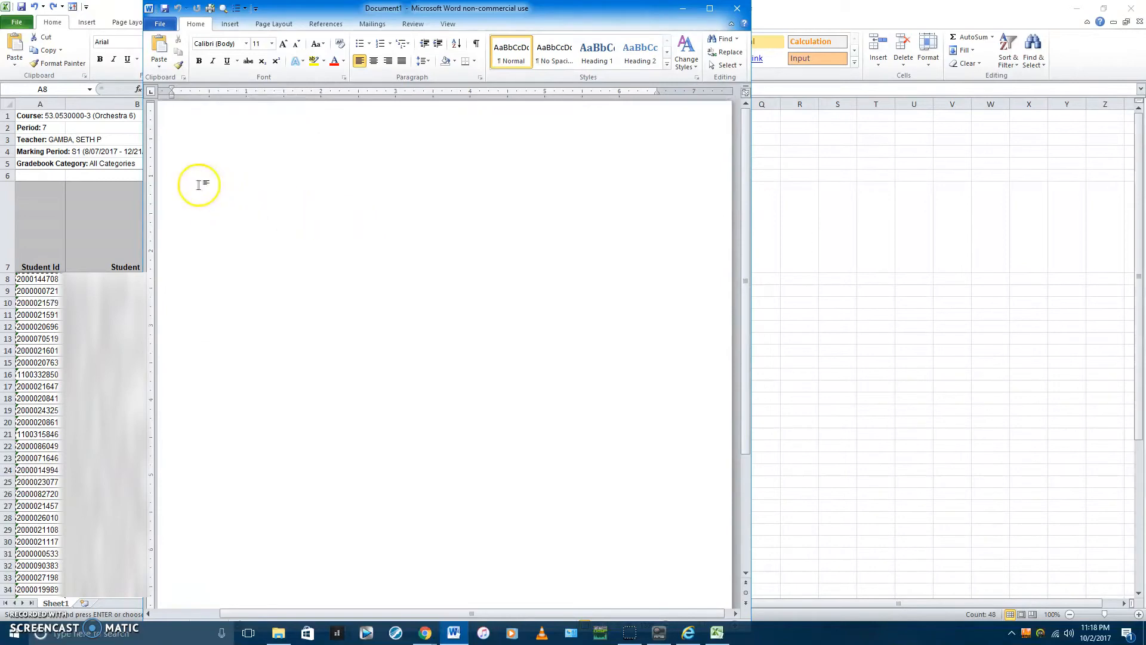
{"action": "key", "text": "ctrl+v"}
{"action": "scroll", "coordinate": [201, 250], "scroll_direction": "up", "scroll_amount": 7}
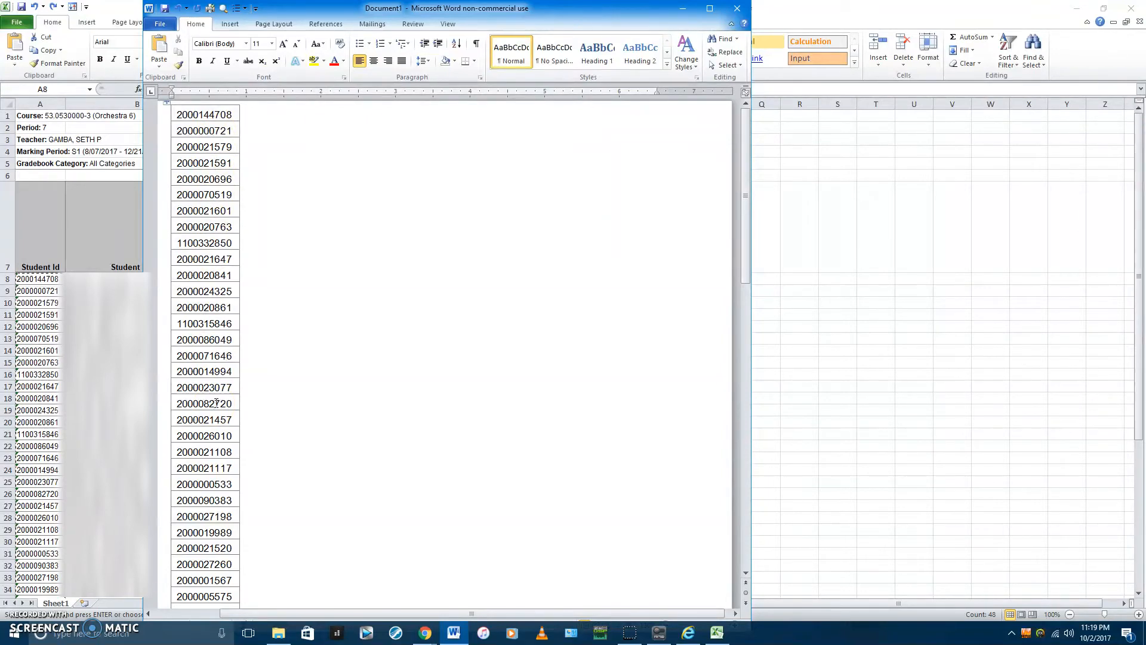
Convert the whole Student Id table to text, separated with paragraph marks.
{"action": "left_click", "coordinate": [168, 107]}
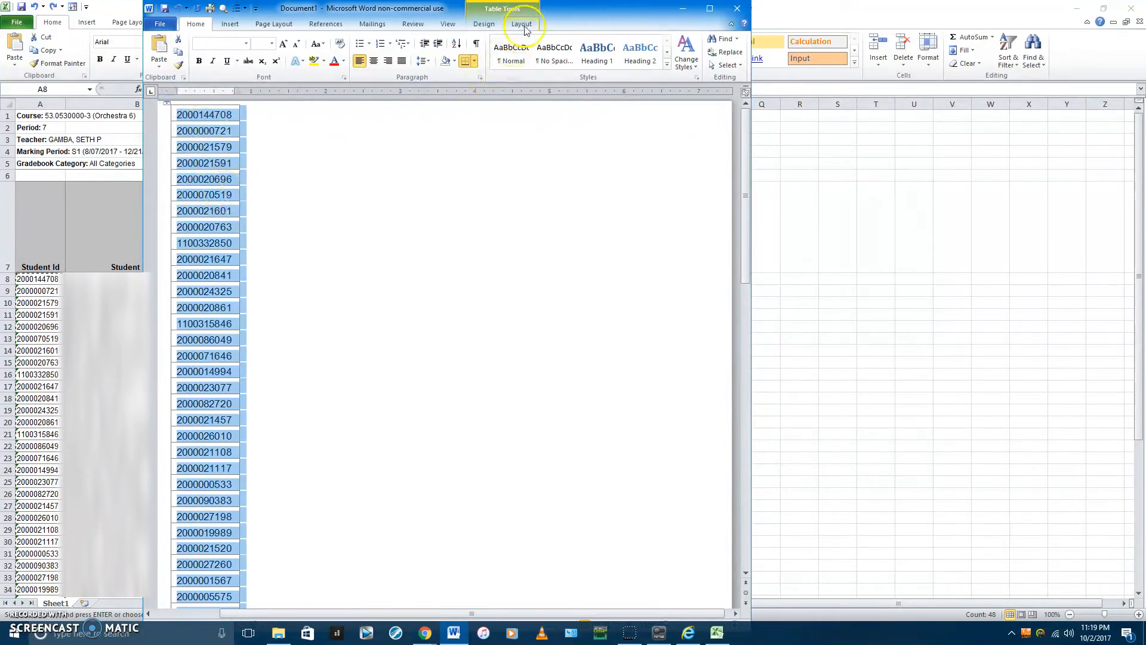
{"action": "left_click", "coordinate": [523, 25]}
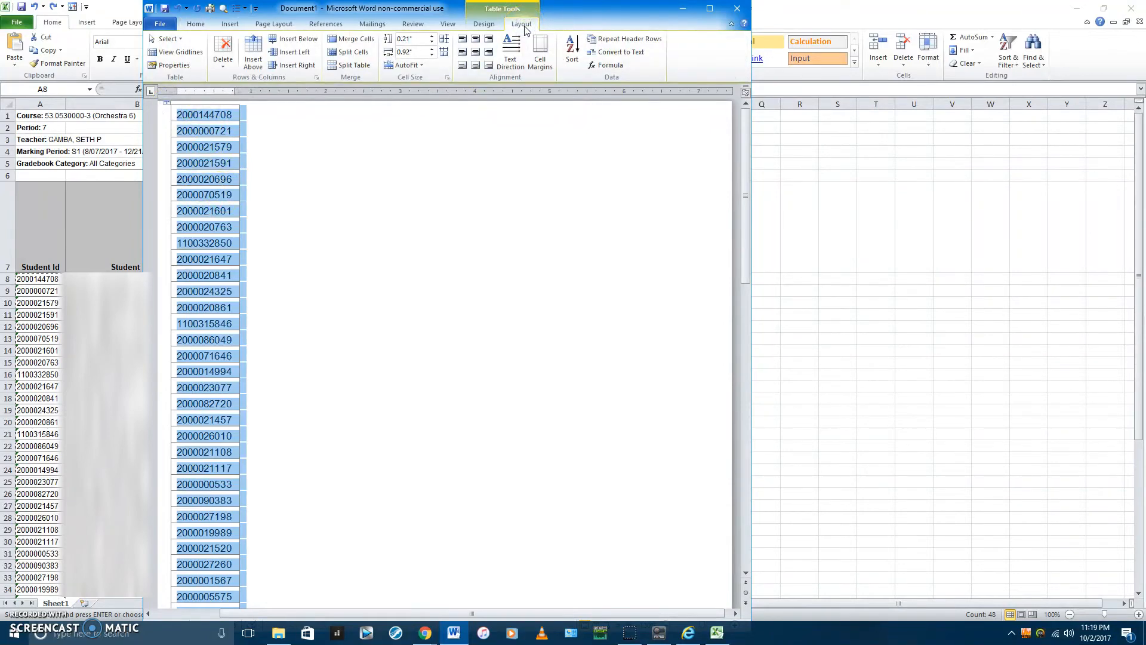
{"action": "left_click", "coordinate": [626, 53]}
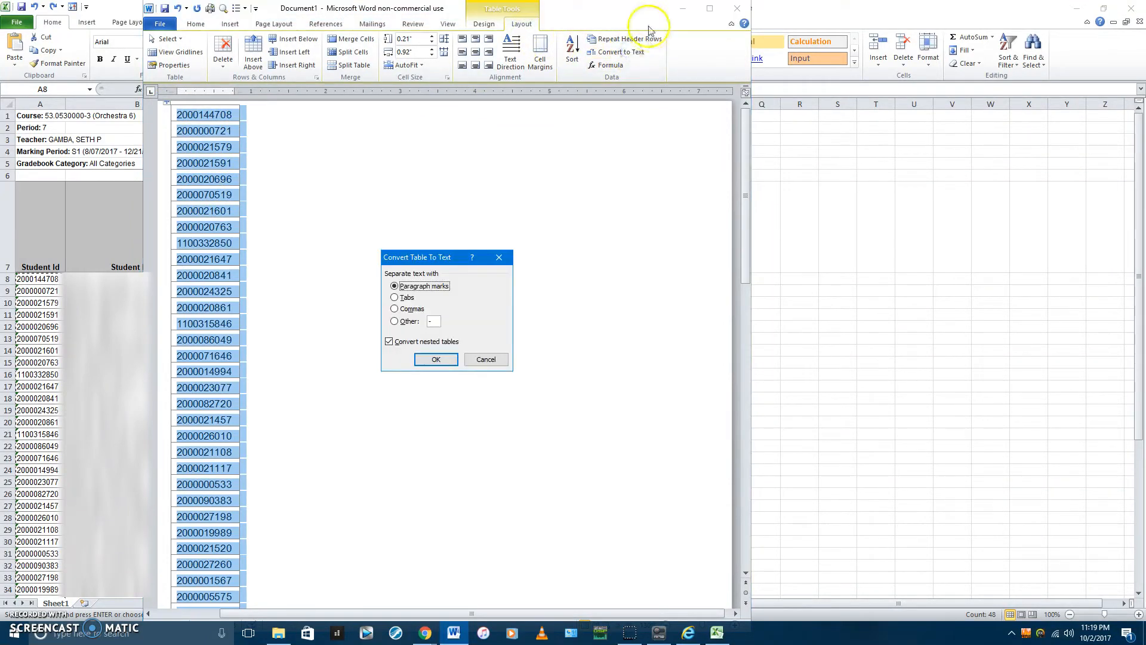
{"action": "left_click", "coordinate": [433, 359]}
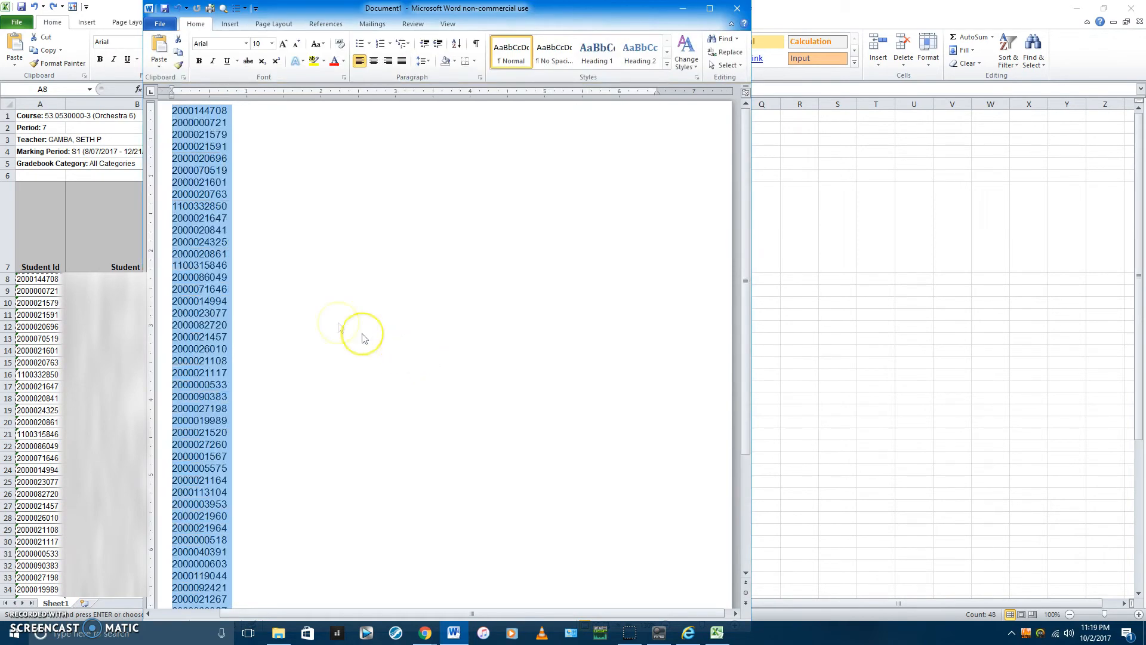
{"action": "scroll", "coordinate": [214, 276], "scroll_direction": "down", "scroll_amount": 5}
{"action": "scroll", "coordinate": [214, 276], "scroll_direction": "up", "scroll_amount": 5}
Show the formatting marks and examine the paragraph marks following the Student Ids.
{"action": "left_click", "coordinate": [477, 44]}
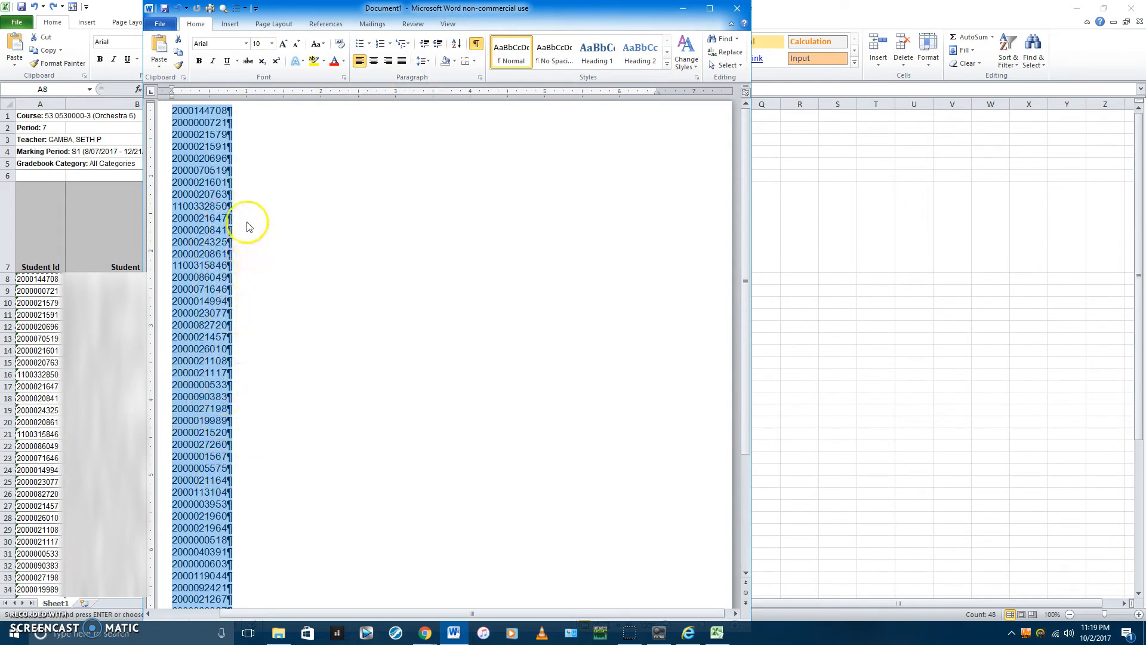
{"action": "scroll", "coordinate": [249, 227], "scroll_direction": "down", "scroll_amount": 5}
{"action": "scroll", "coordinate": [249, 226], "scroll_direction": "up", "scroll_amount": 5}
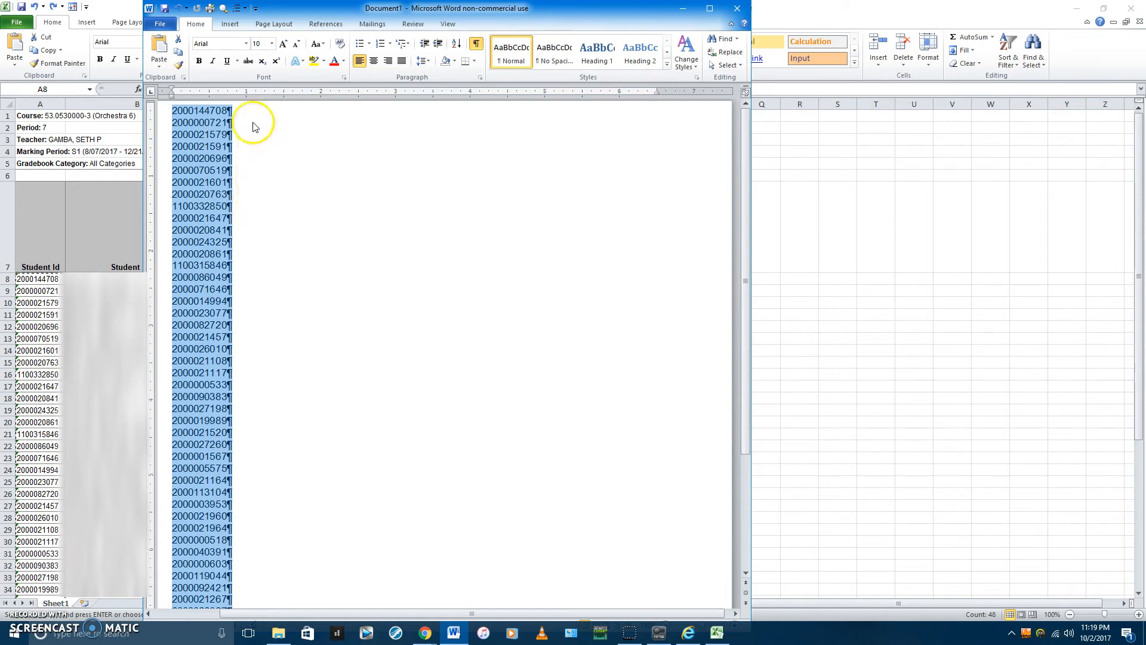
Replace all paragraph marks (^p) with a semicolon and a space, including in the remainder of the document.
{"action": "left_click", "coordinate": [726, 55]}
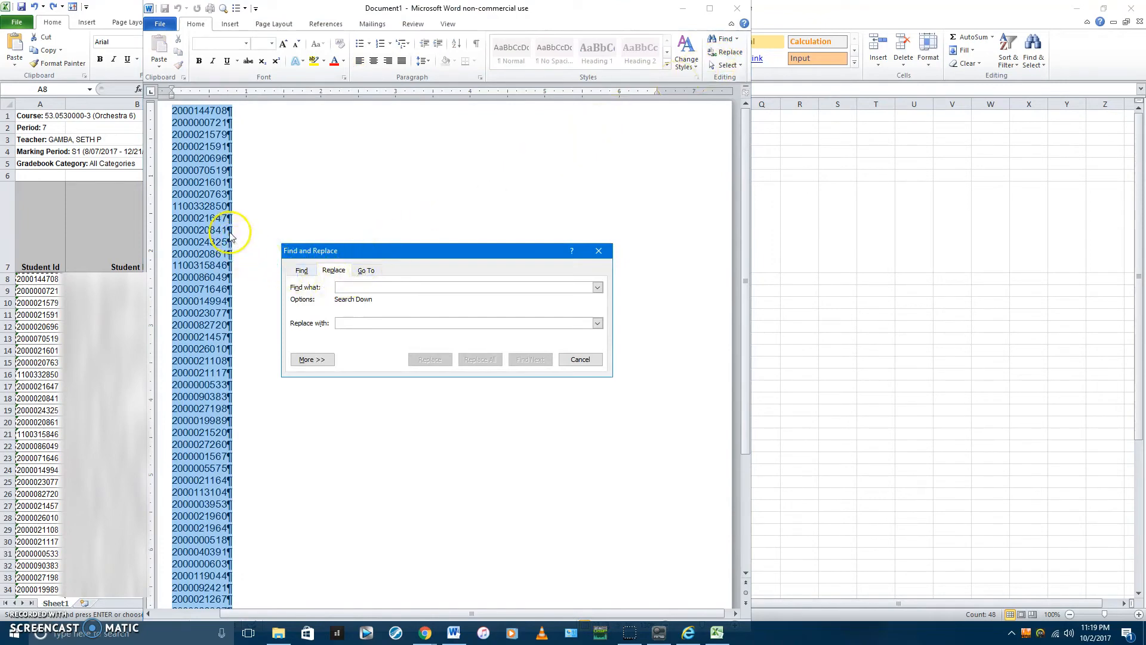
{"action": "left_click", "coordinate": [312, 359]}
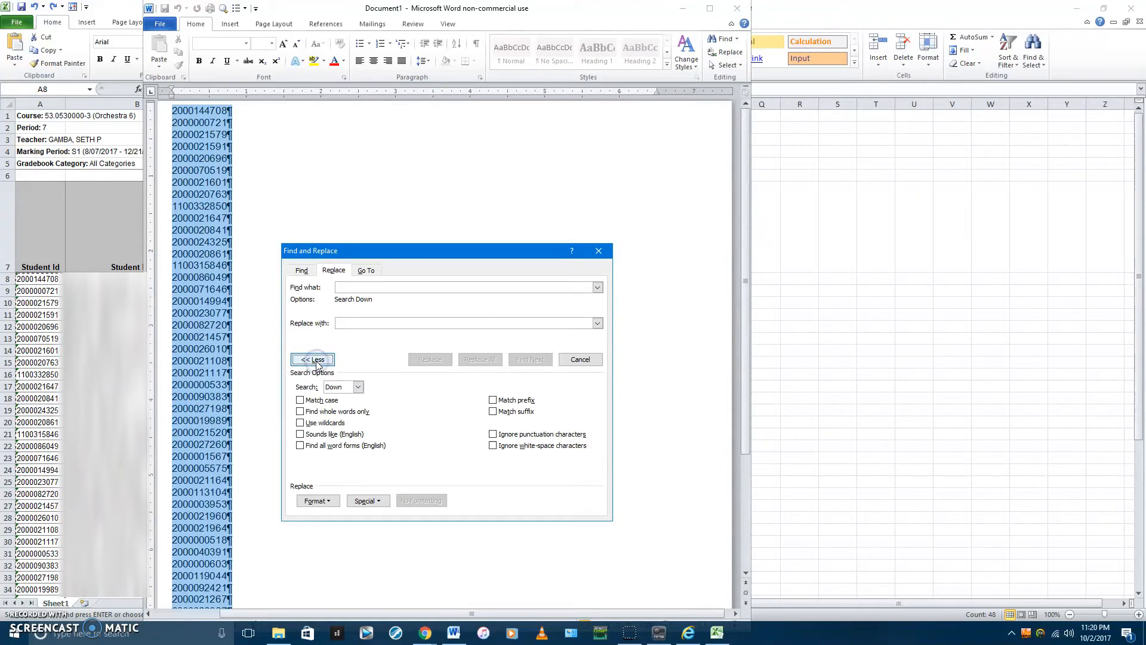
{"action": "left_click", "coordinate": [363, 502]}
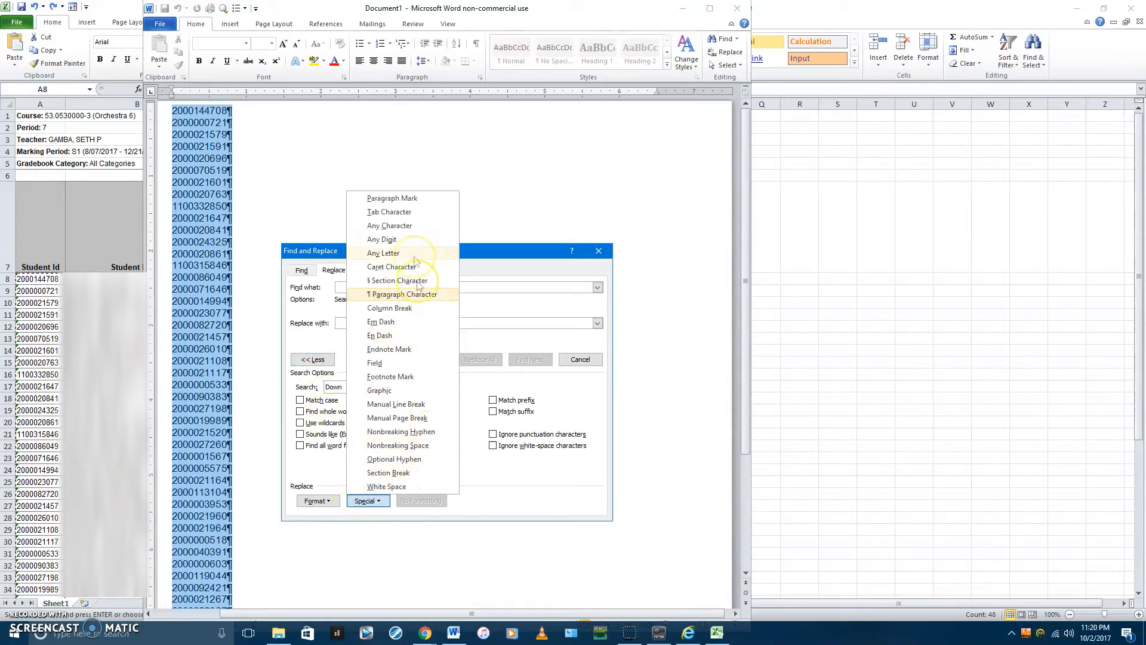
{"action": "left_click", "coordinate": [402, 199]}
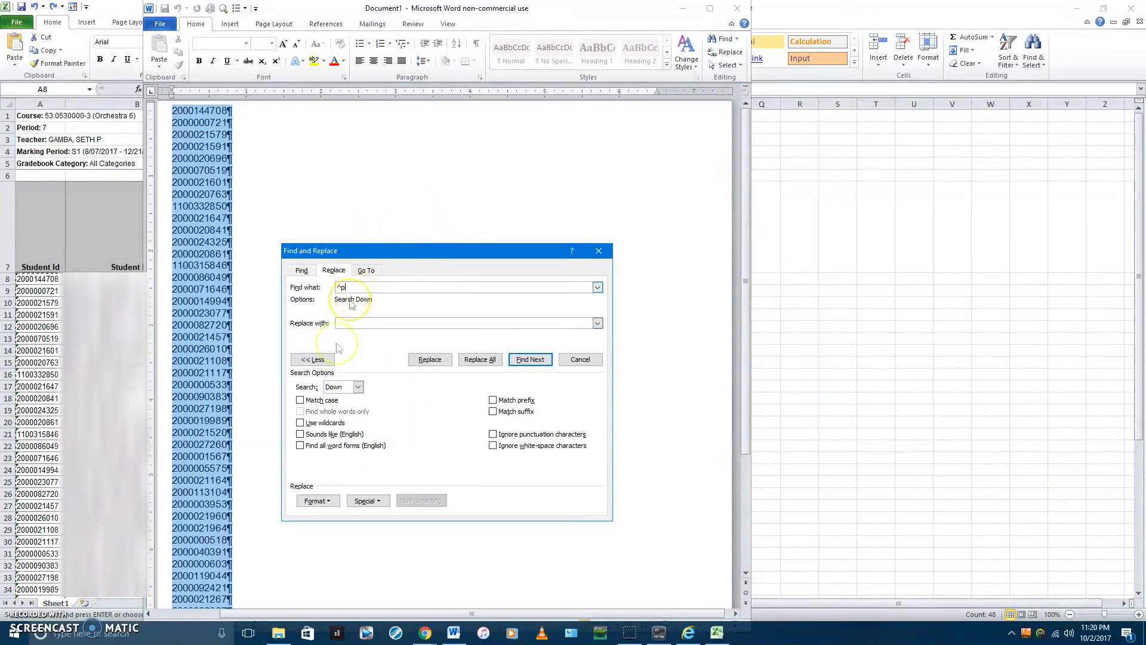
{"action": "left_click", "coordinate": [349, 323]}
{"action": "left_click", "coordinate": [478, 359]}
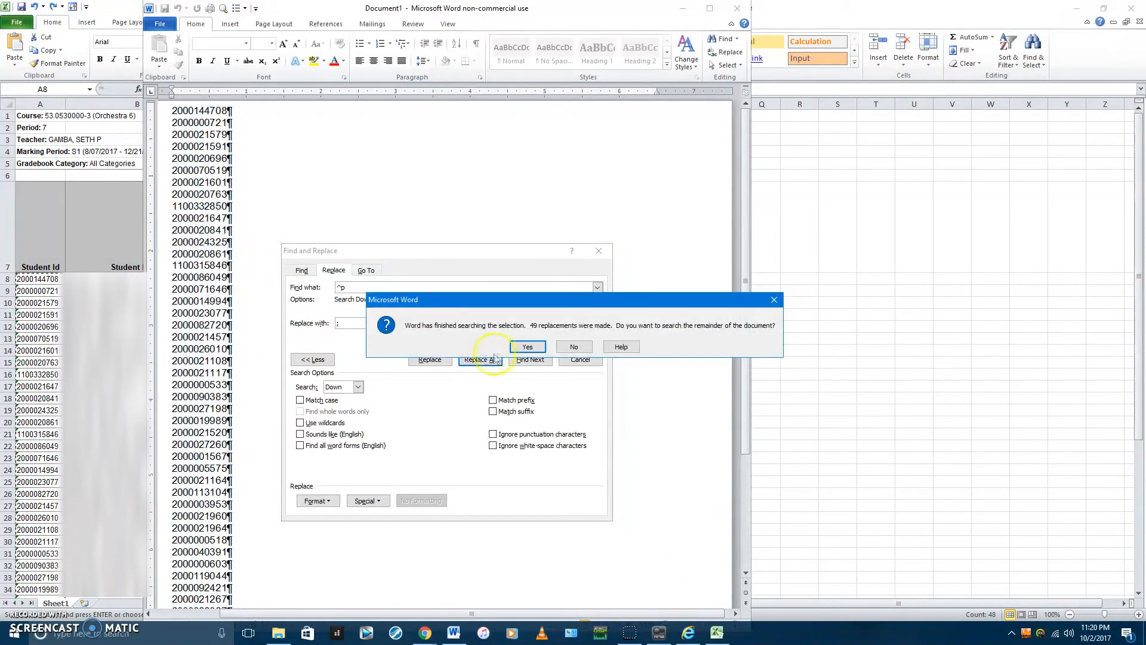
{"action": "left_click", "coordinate": [524, 347]}
{"action": "left_click", "coordinate": [559, 344]}
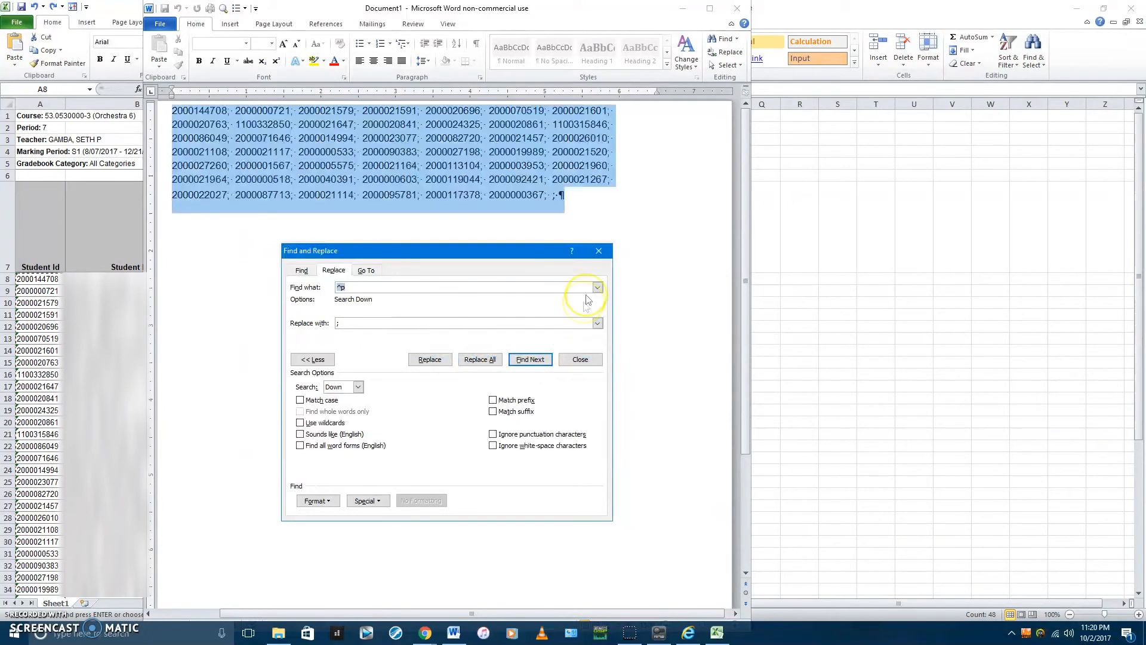
{"action": "left_click", "coordinate": [598, 251]}
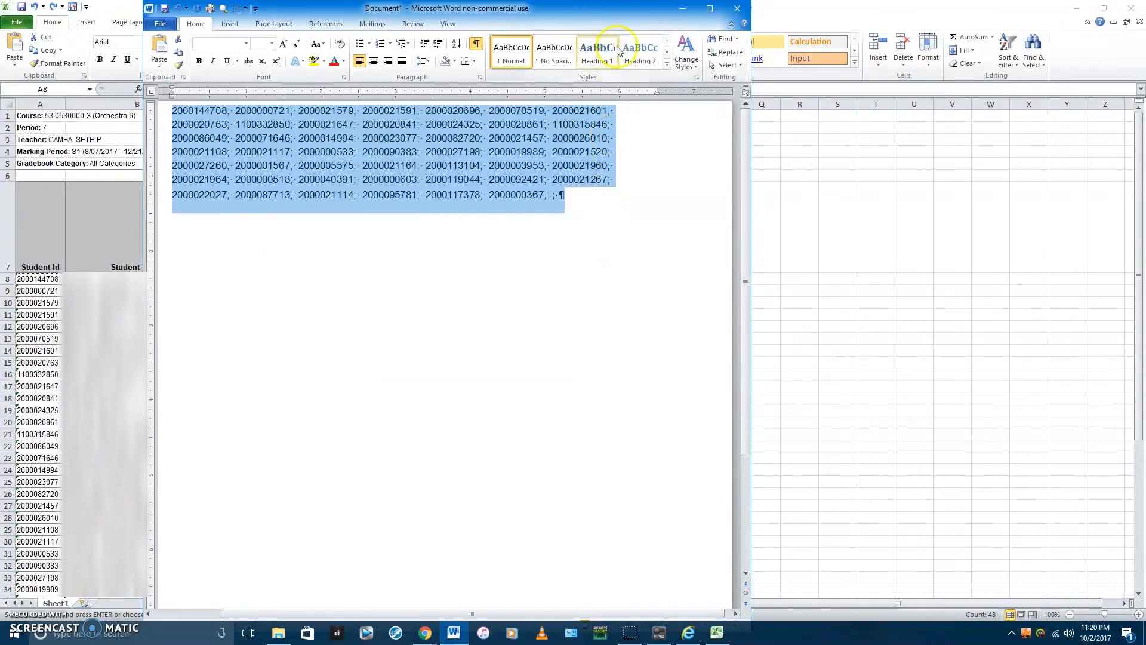
Hide the formatting marks and delete the surplus semicolons and spaces after the last Student Id.
{"action": "left_click", "coordinate": [477, 46]}
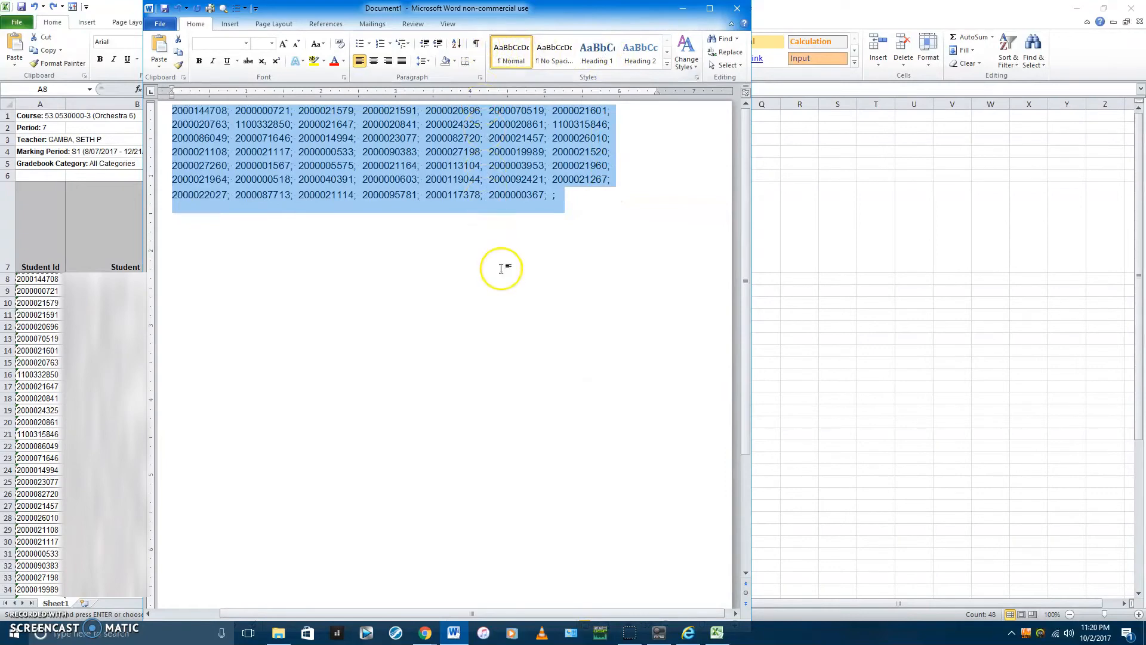
{"action": "left_click", "coordinate": [573, 198]}
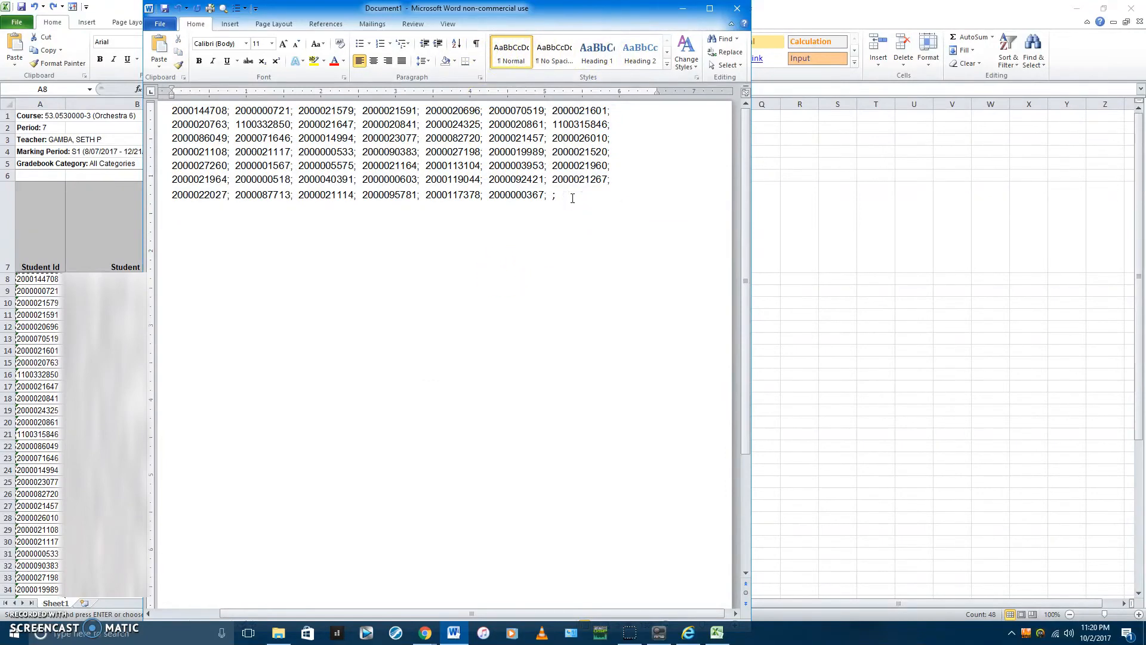
{"action": "key", "text": "BackSpace"}
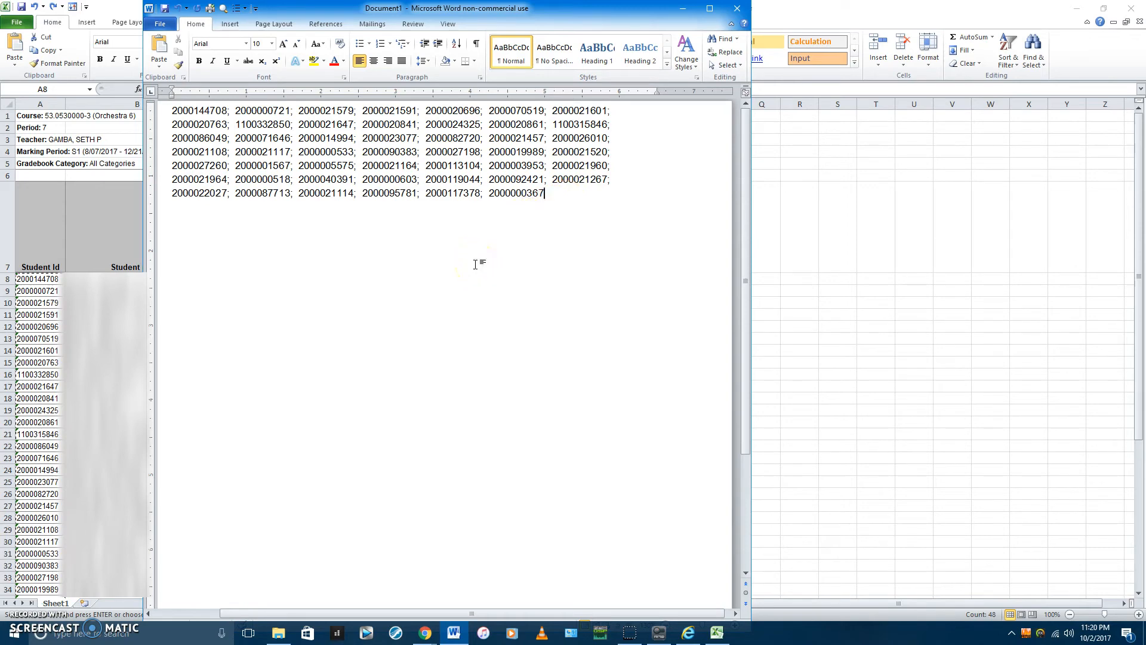
Save the document as "7th per student numbers" in the Documents > Elkins > Students folder.
{"action": "key", "text": "ctrl+s"}
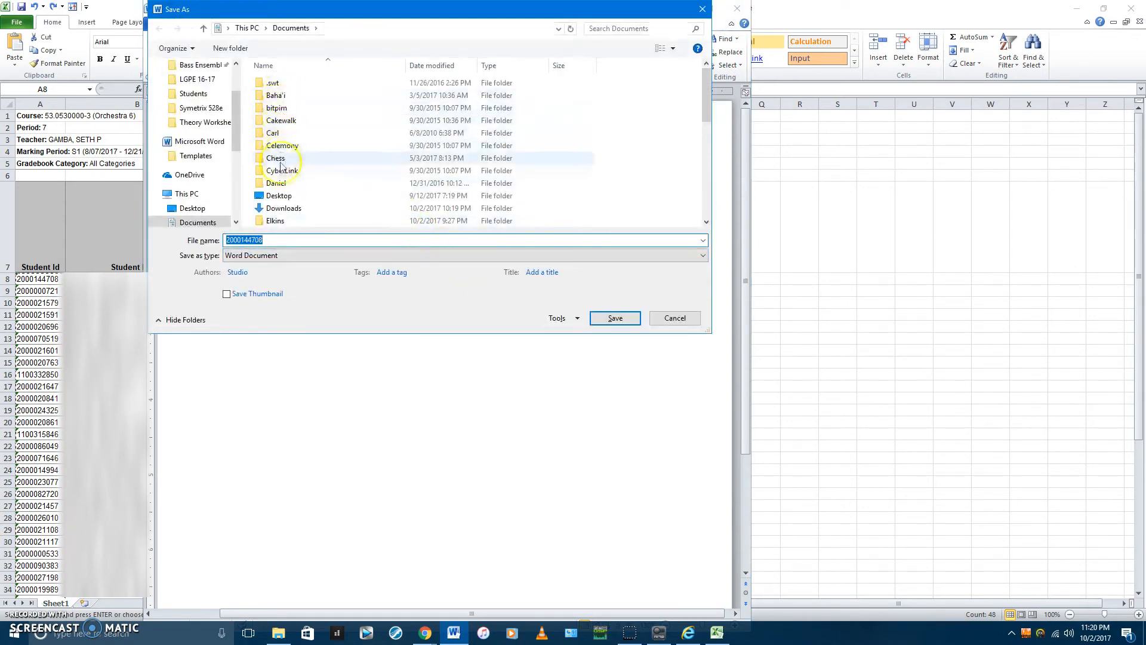
{"action": "left_click", "coordinate": [281, 220]}
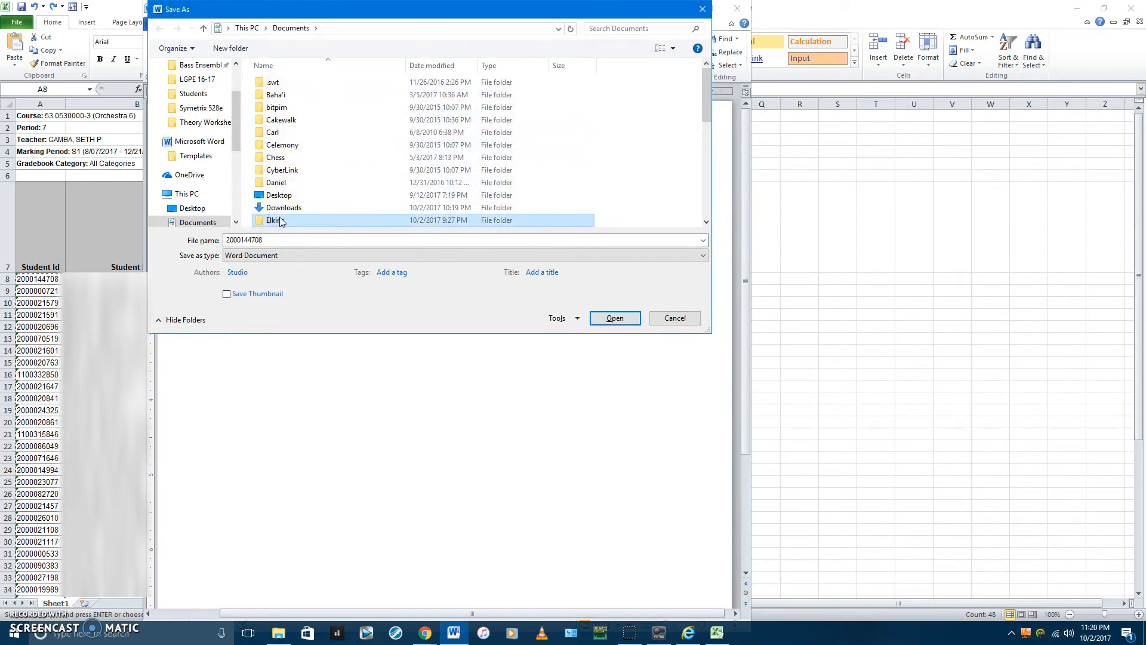
{"action": "double_click", "coordinate": [281, 220]}
{"action": "scroll", "coordinate": [288, 168], "scroll_direction": "down", "scroll_amount": 5}
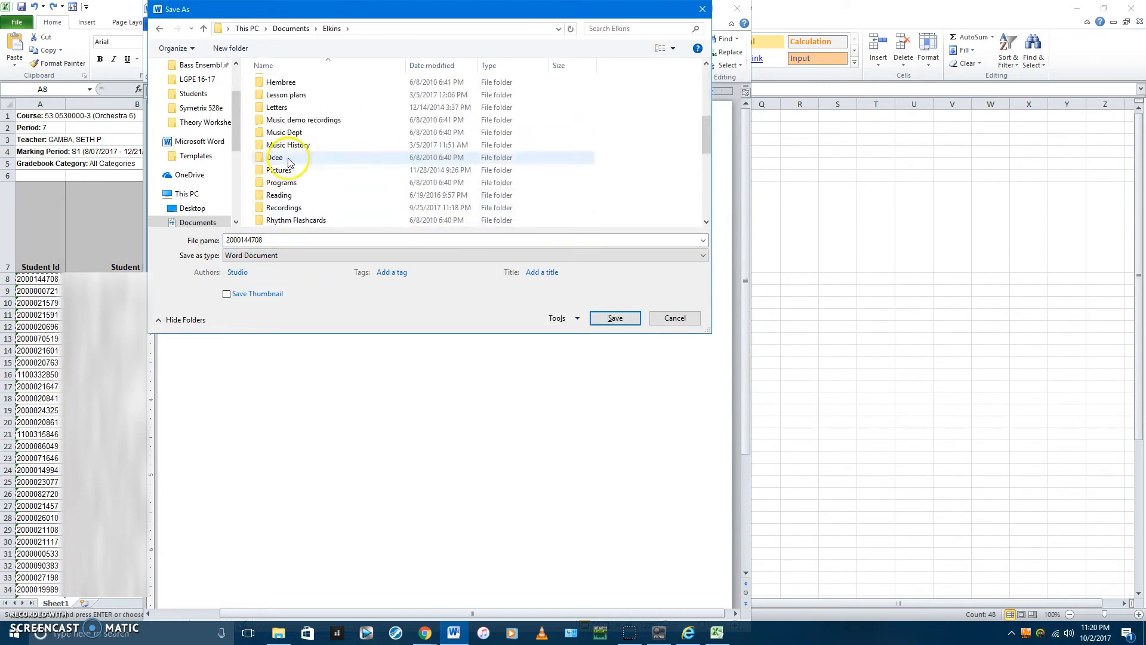
{"action": "scroll", "coordinate": [288, 169], "scroll_direction": "down", "scroll_amount": 3}
{"action": "double_click", "coordinate": [288, 172]}
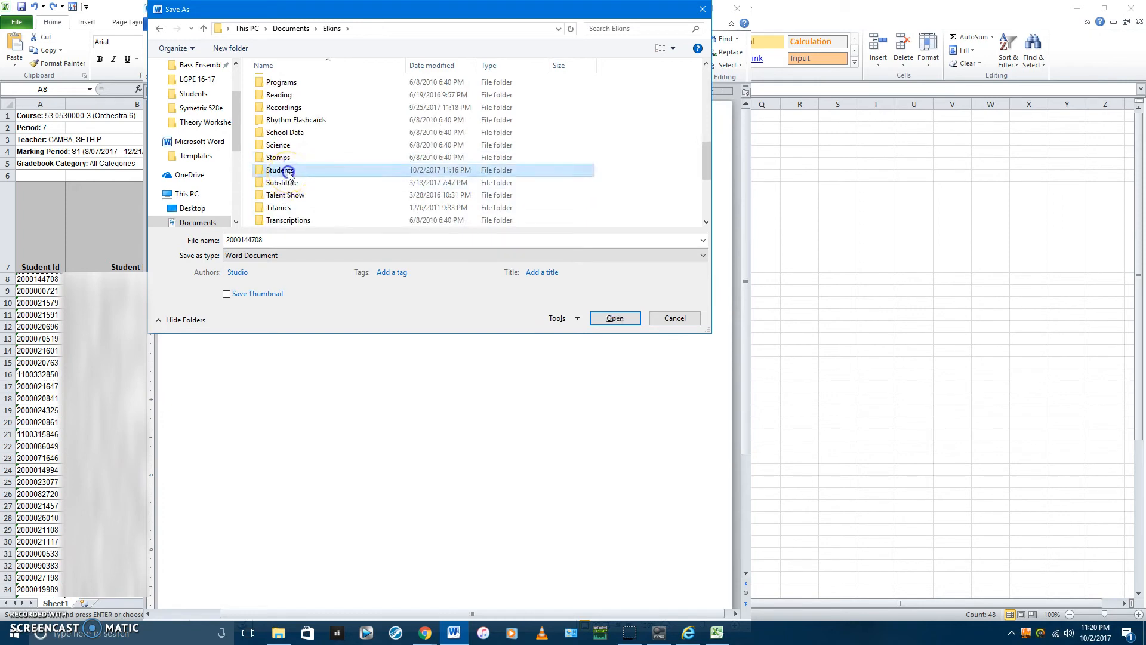
{"action": "double_click", "coordinate": [254, 240]}
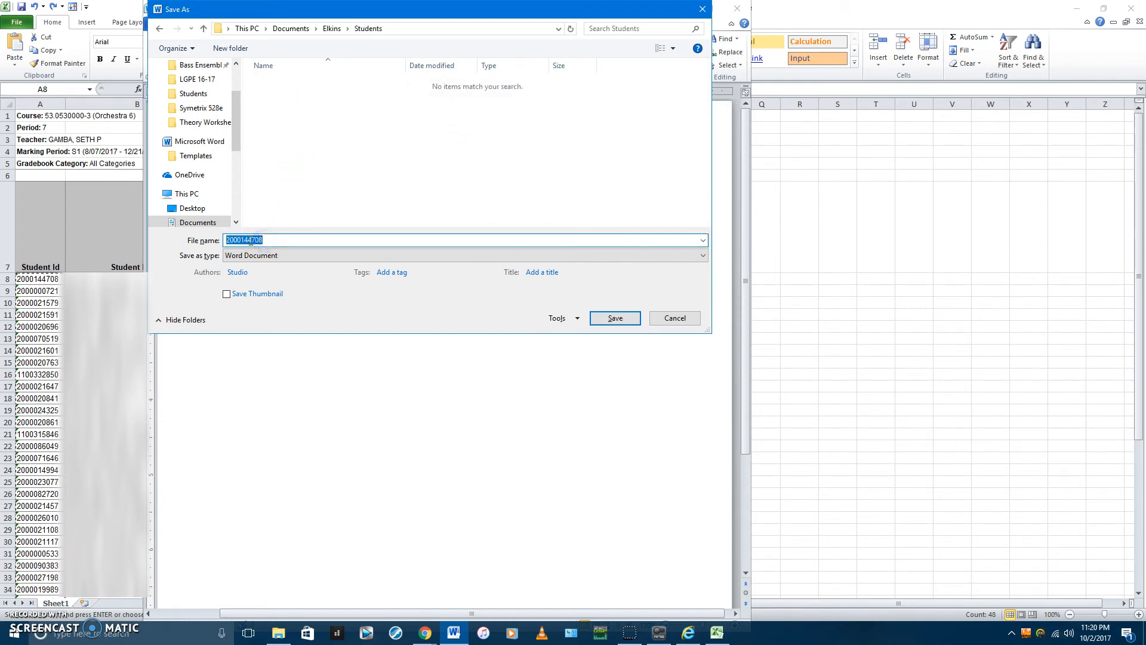
{"action": "type", "text": "7th per student numbers"}
{"action": "key", "text": "Return"}
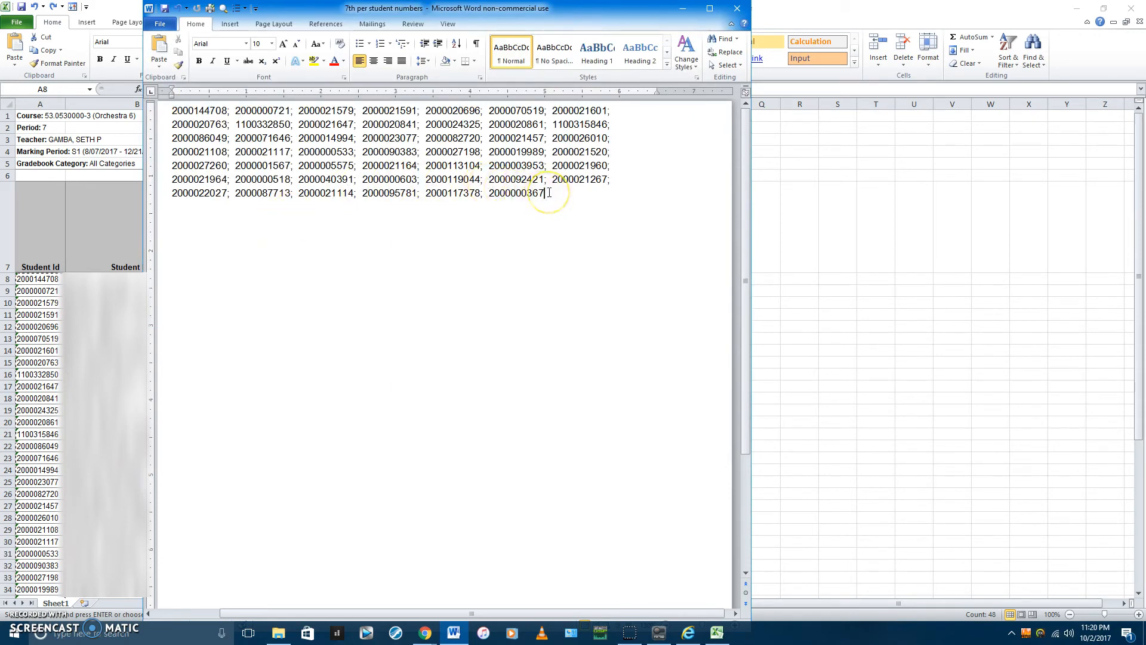
Minimize the Word document, switch to Office 365 in Chrome and start creating a class notebook in OneNote Class Notebook.
{"action": "left_click", "coordinate": [682, 8]}
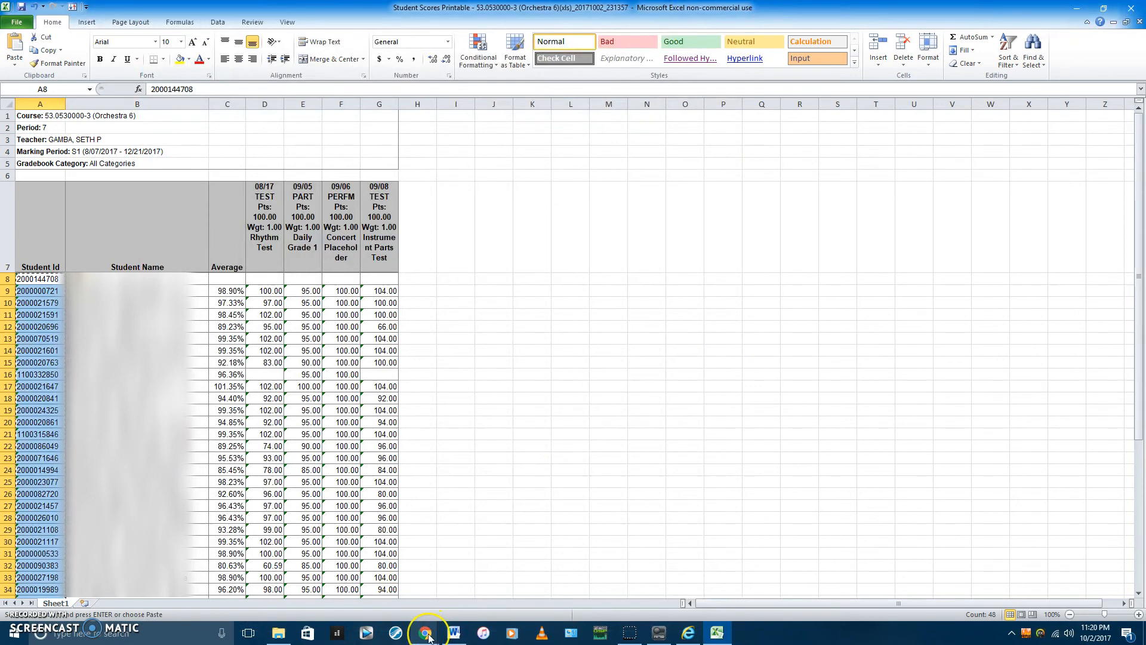
{"action": "mouse_move", "coordinate": [427, 635]}
{"action": "left_click", "coordinate": [399, 589]}
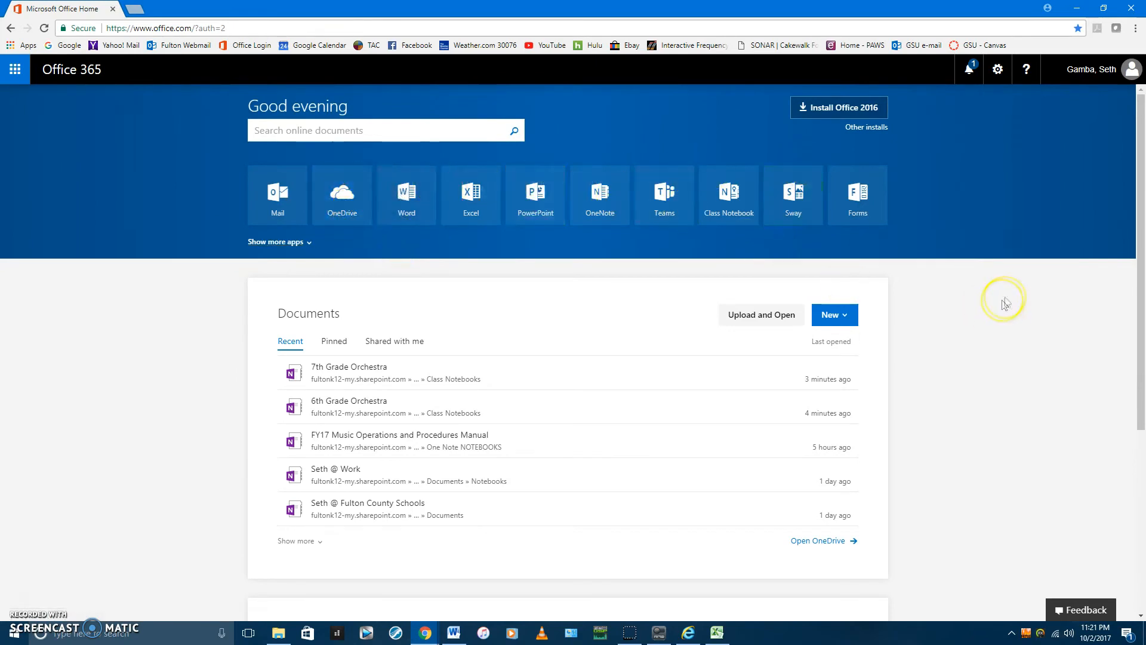
{"action": "left_click", "coordinate": [722, 210]}
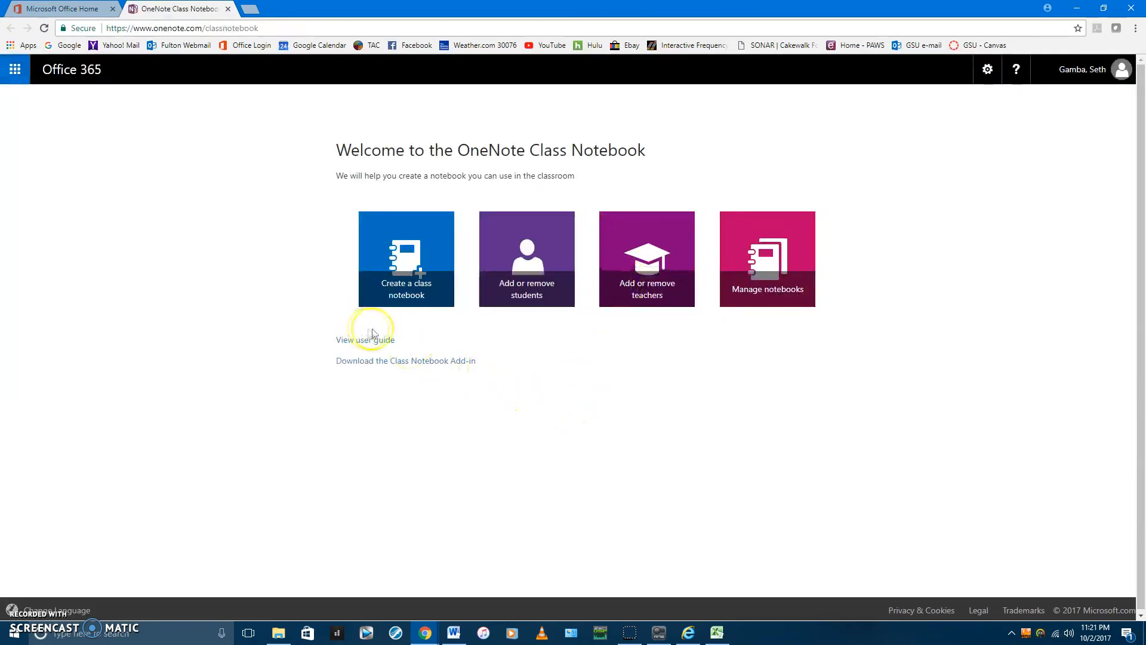
{"action": "left_click", "coordinate": [404, 283]}
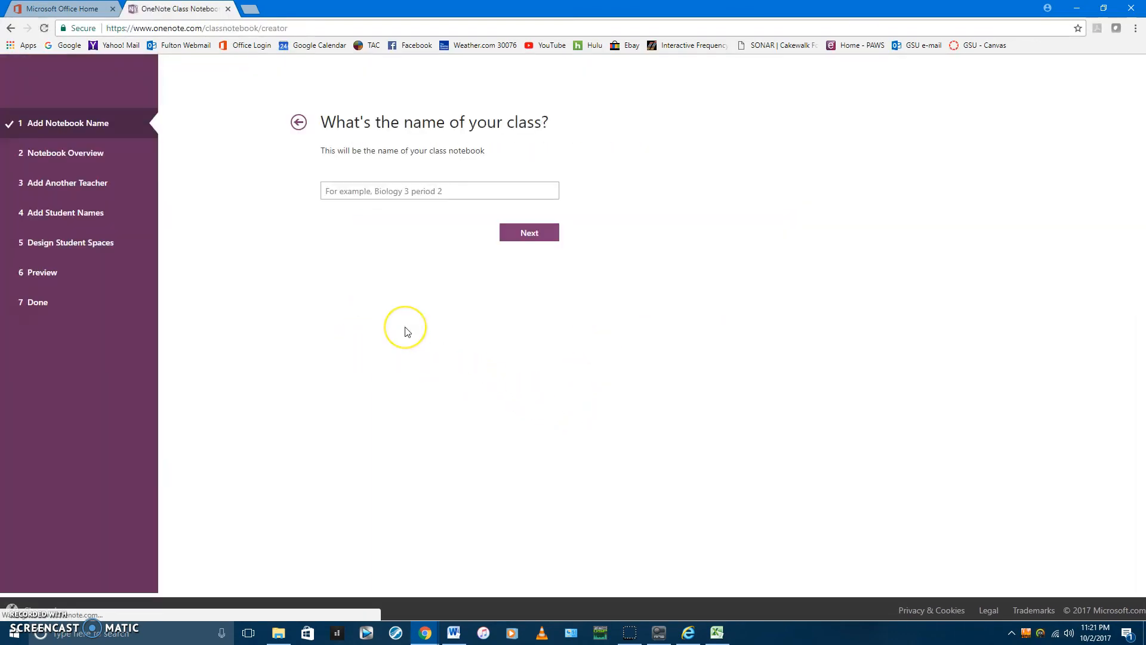
Name the class notebook "7th Period Orchestra" and continue to the notebook overview.
{"action": "left_click", "coordinate": [388, 221]}
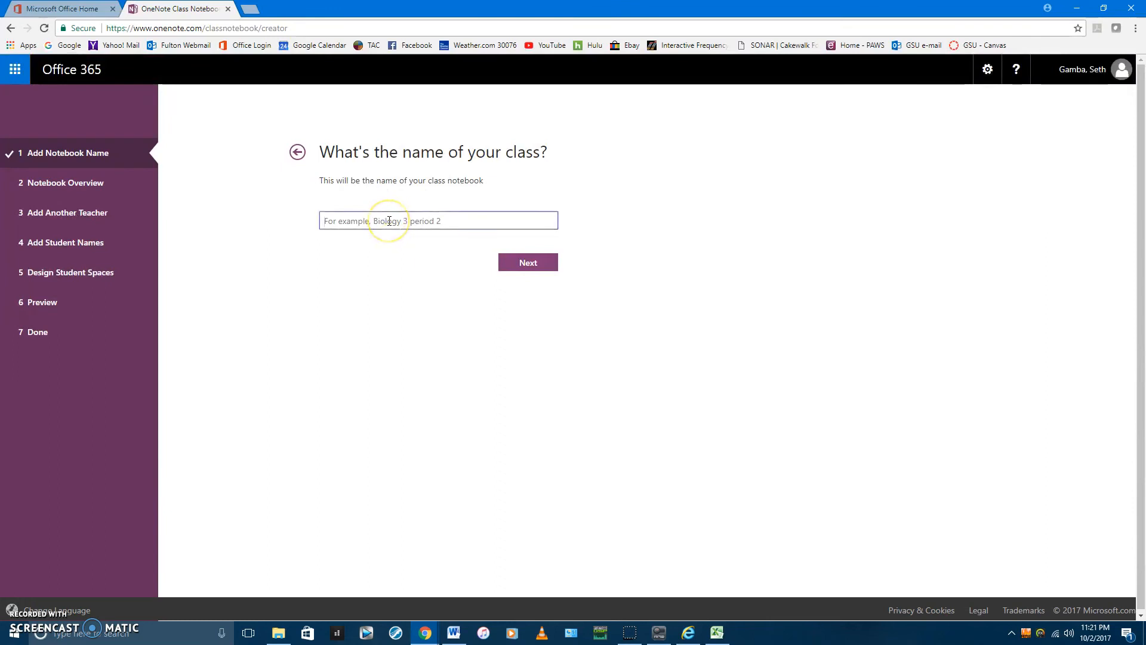
{"action": "type", "text": "7th period Orchestra"}
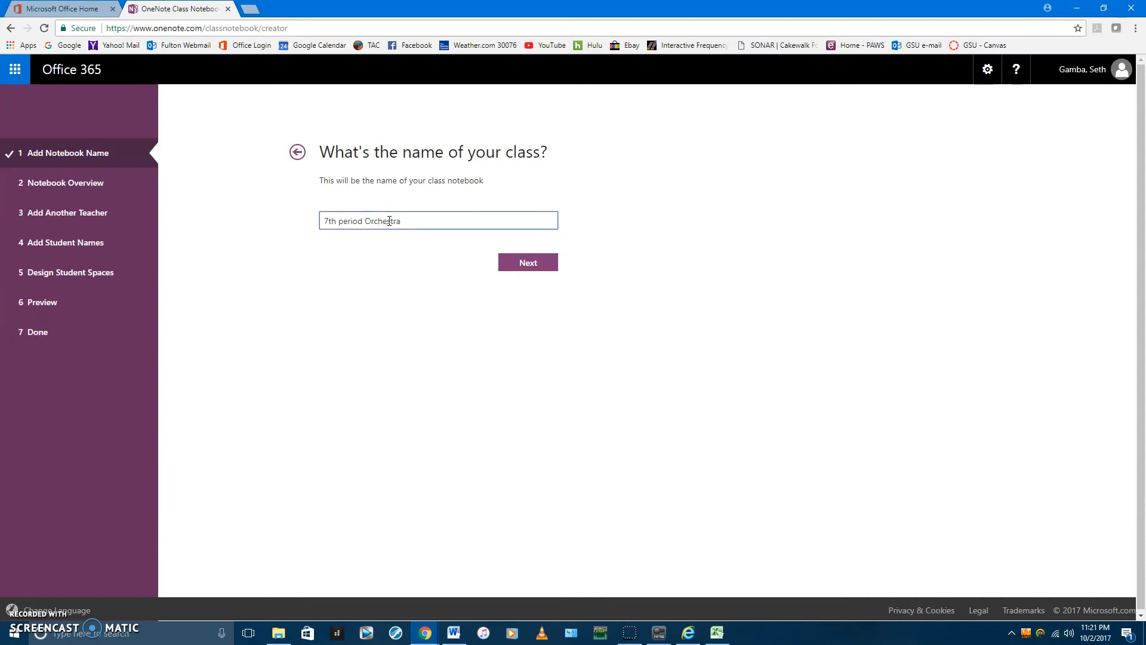
{"action": "left_click", "coordinate": [334, 224]}
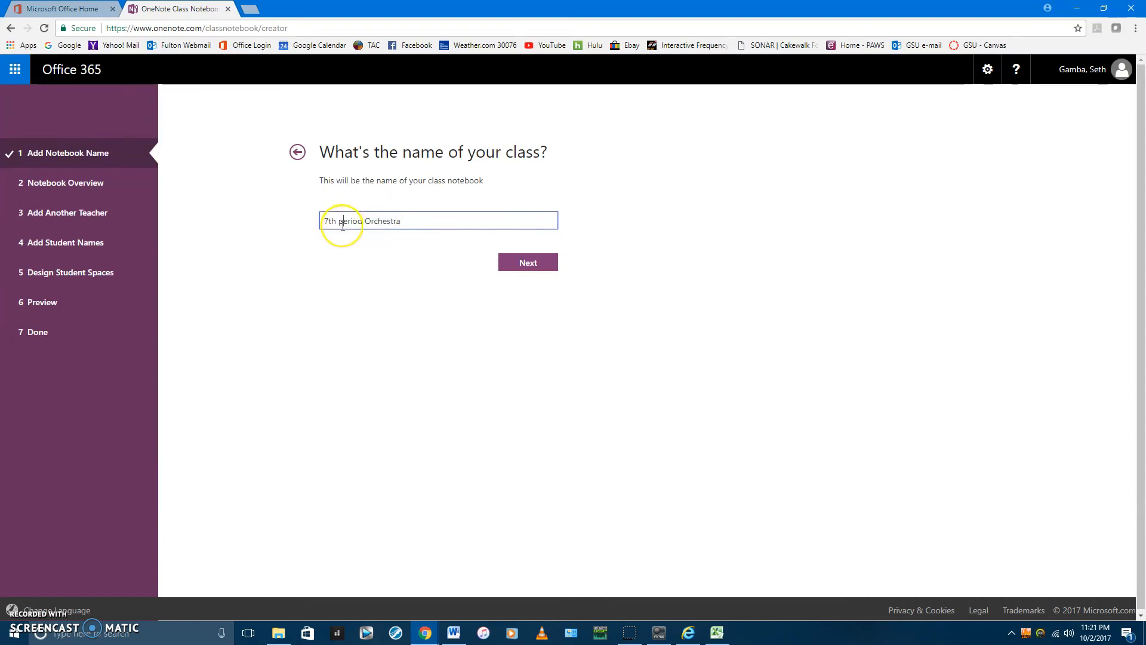
{"action": "type", "text": "P"}
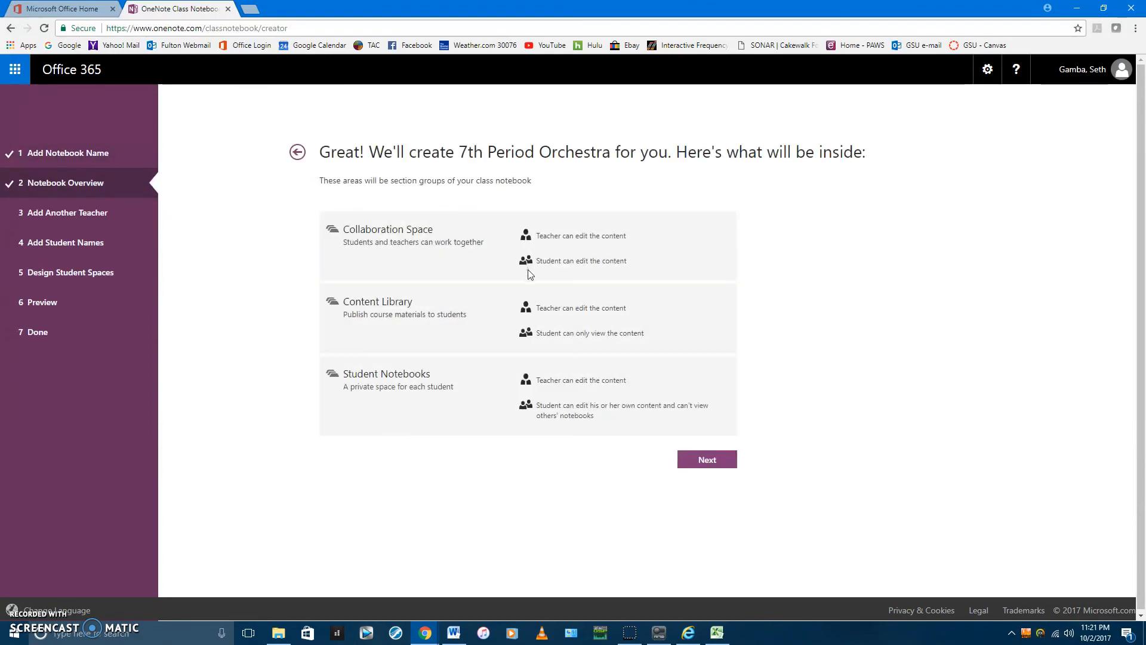
Accept the notebook overview and continue to the student names without adding another teacher.
{"action": "left_click", "coordinate": [701, 459]}
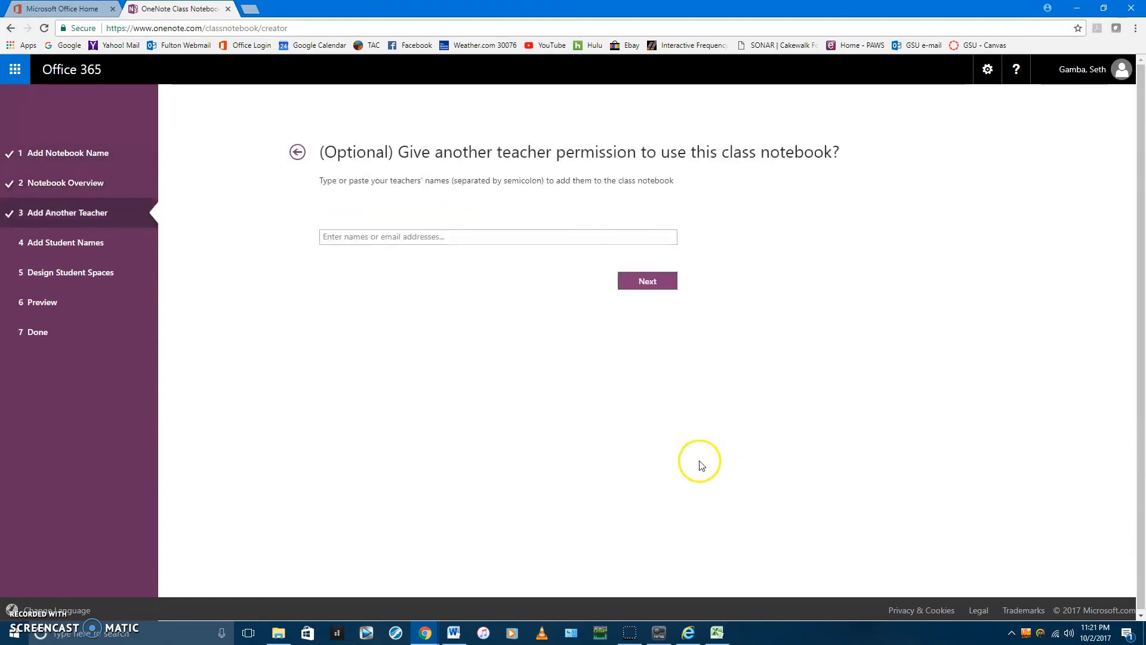
{"action": "left_click", "coordinate": [646, 285]}
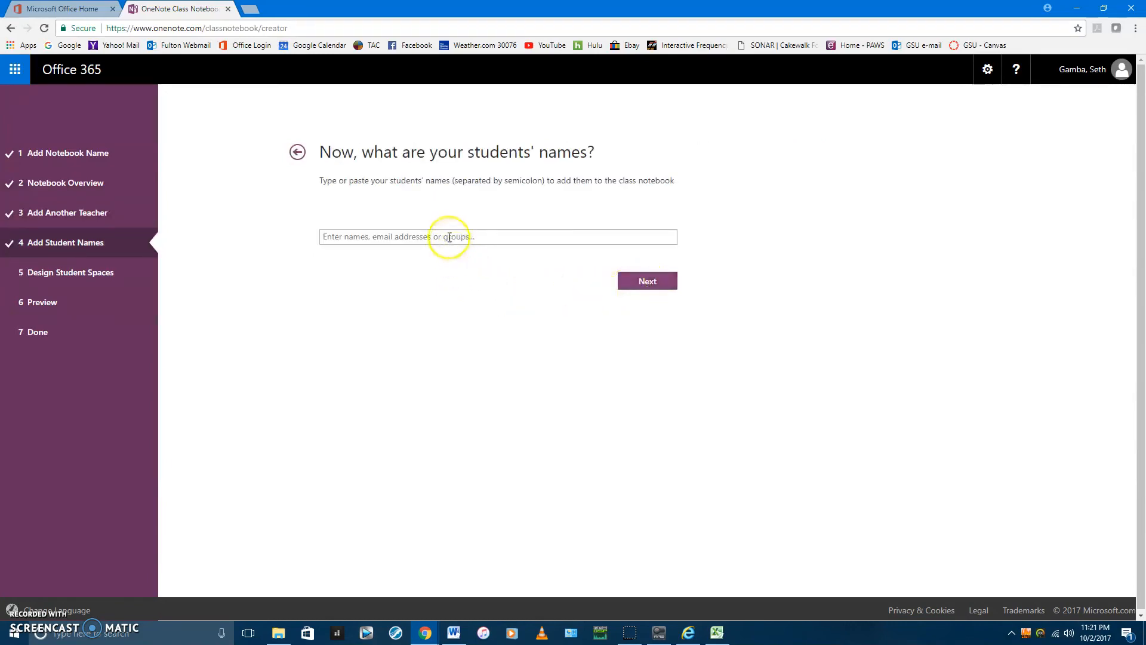
Switch to the Word document "7th per student numbers" and copy the entire semicolon-separated Student Id list.
{"action": "key", "text": "alt+Tab"}
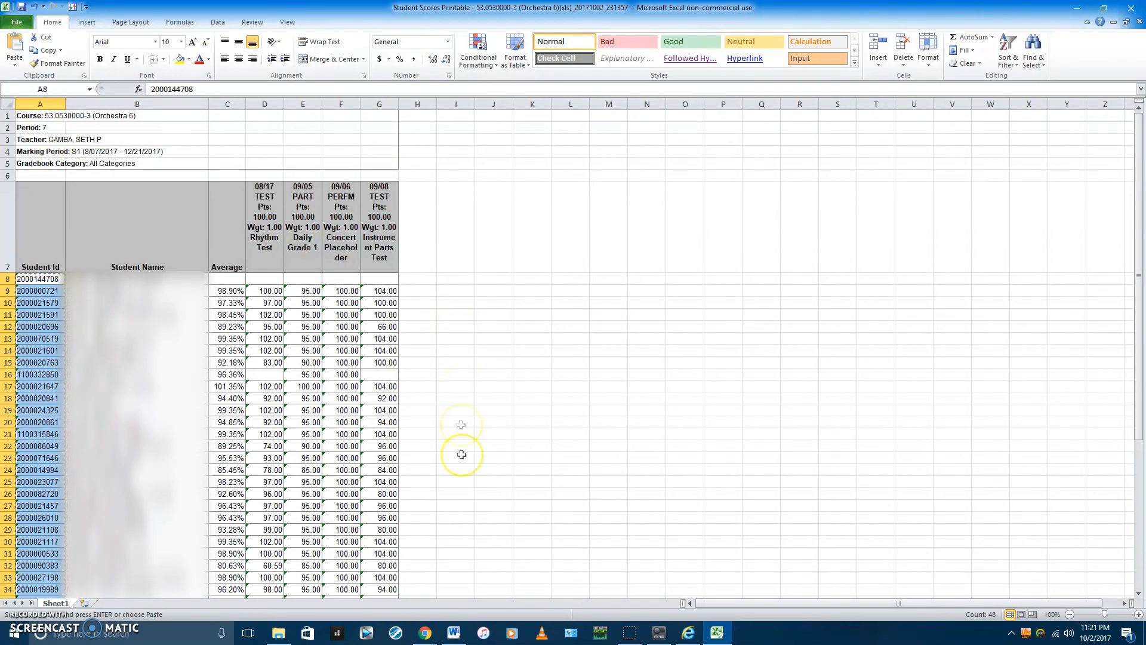
{"action": "left_click", "coordinate": [453, 632]}
{"action": "left_click_drag", "start_coordinate": [549, 206], "coordinate": [170, 114]}
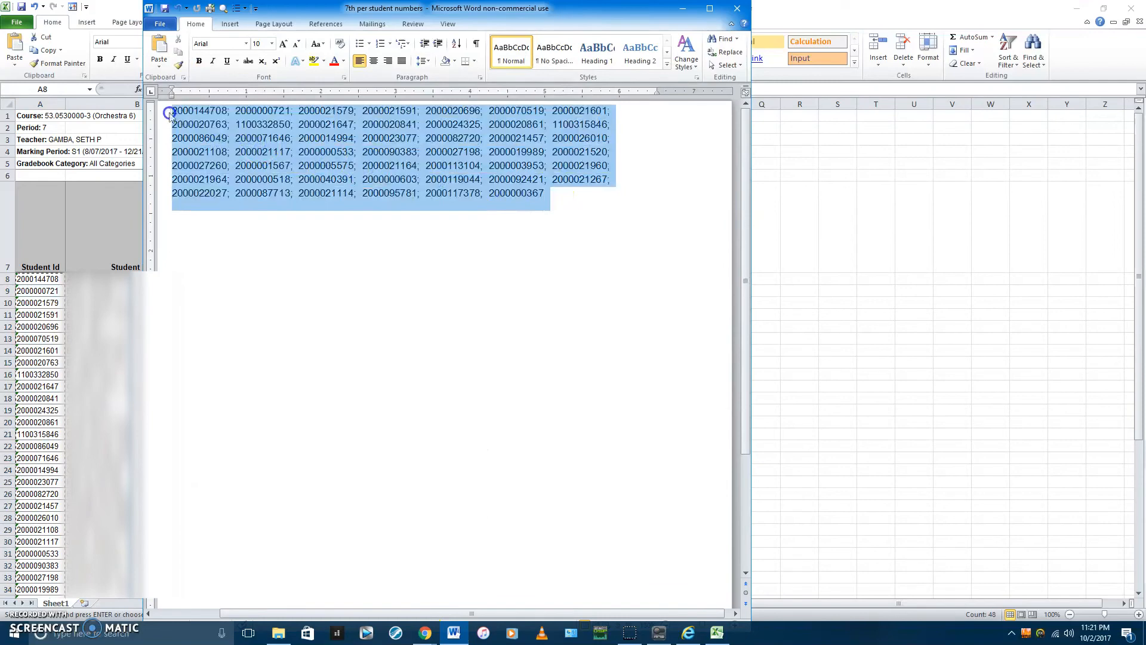
{"action": "right_click", "coordinate": [240, 170]}
{"action": "left_click", "coordinate": [263, 188]}
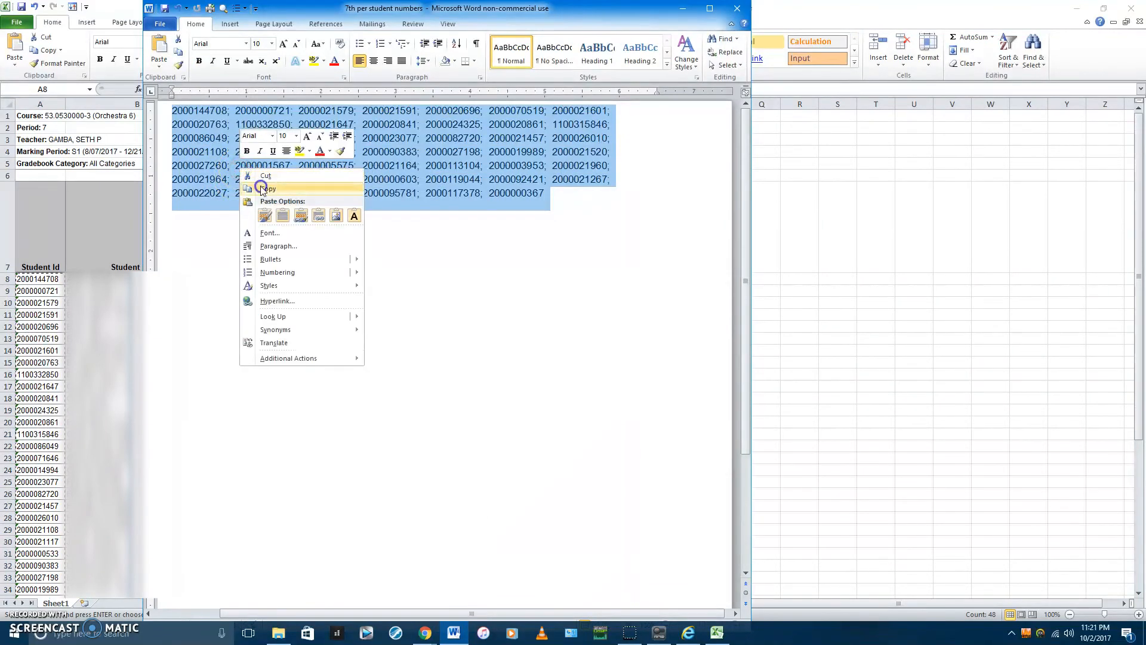
Switch back to the class notebook creator in Chrome and add the students by pasting the copied Student Id list.
{"action": "left_click", "coordinate": [431, 637]}
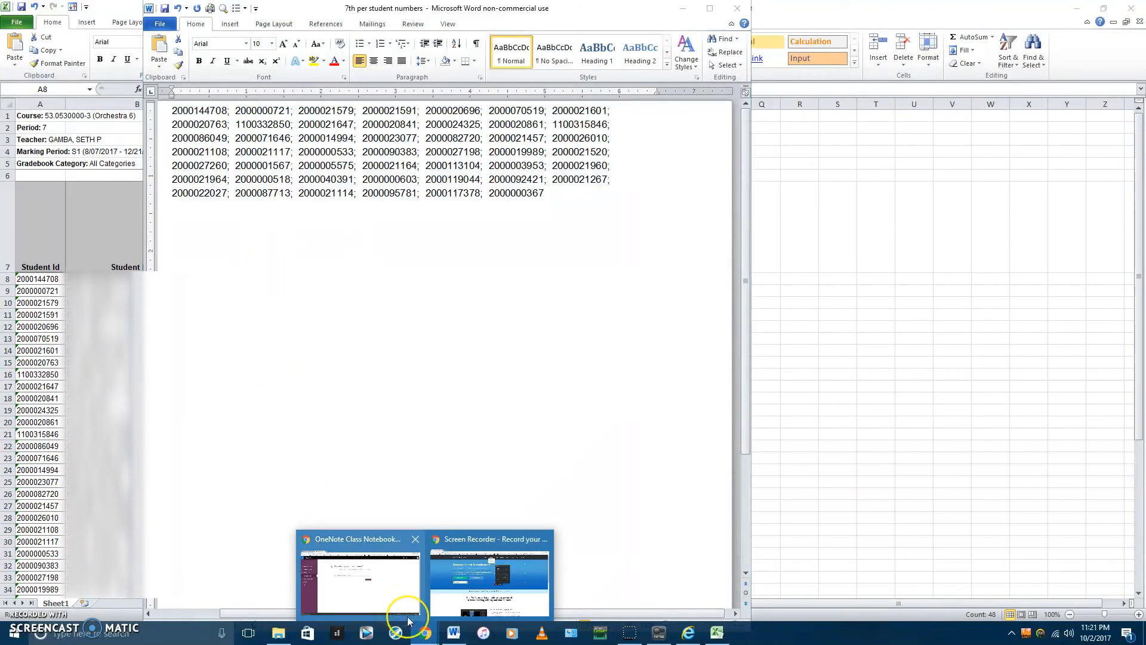
{"action": "left_click", "coordinate": [385, 596]}
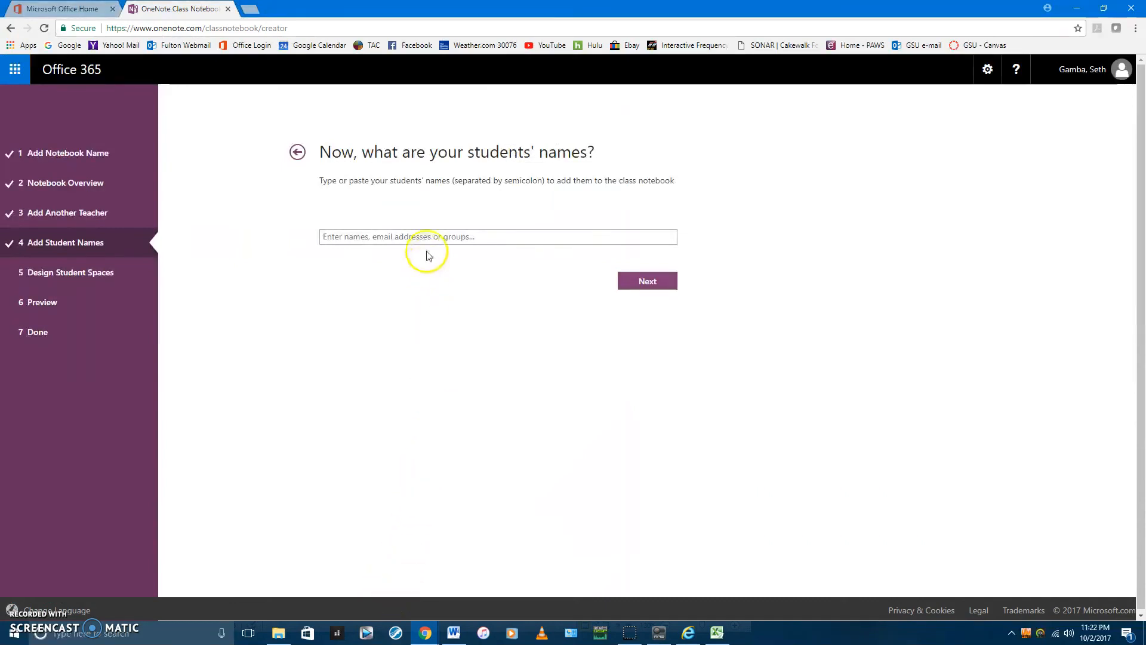
{"action": "key", "text": "ctrl+v"}
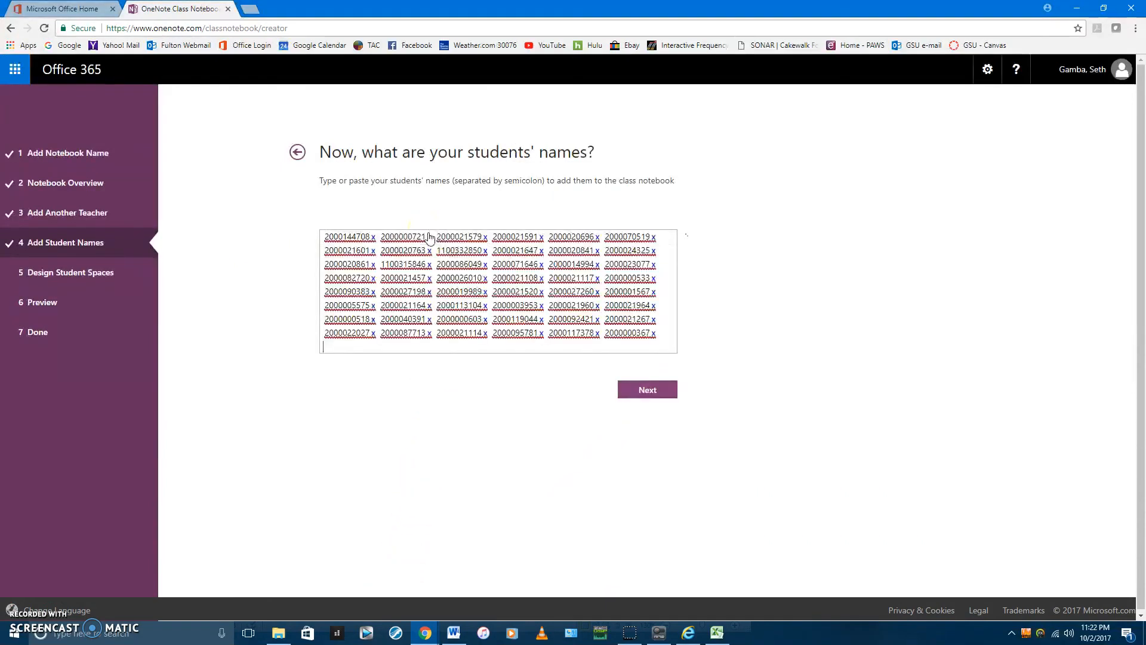
{"action": "left_click", "coordinate": [393, 385]}
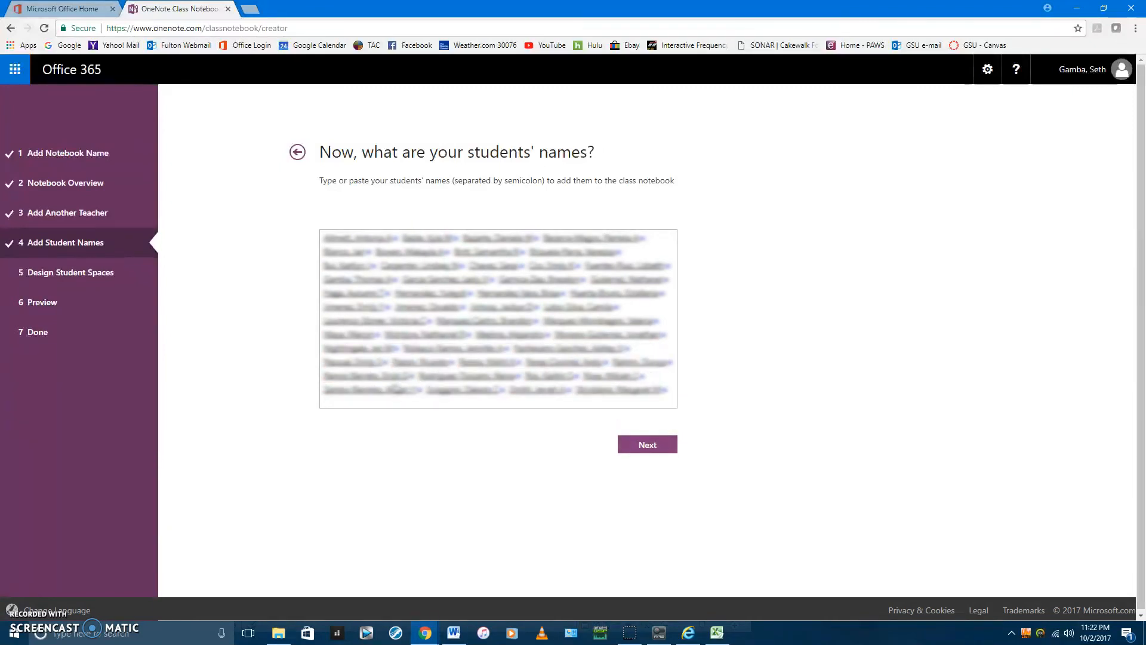
{"action": "left_click", "coordinate": [397, 422]}
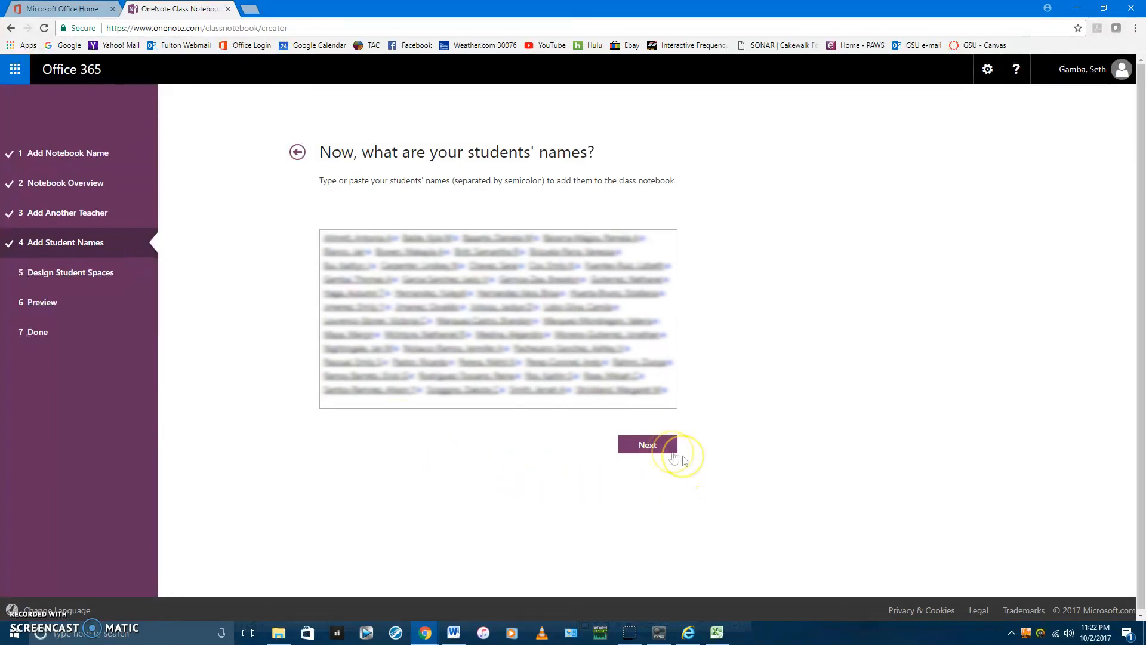
Confirm the students, keep the Handouts, Class Notes, Homework and Quizzes sections for their private spaces, and continue to the notebook preview.
{"action": "left_click", "coordinate": [650, 446]}
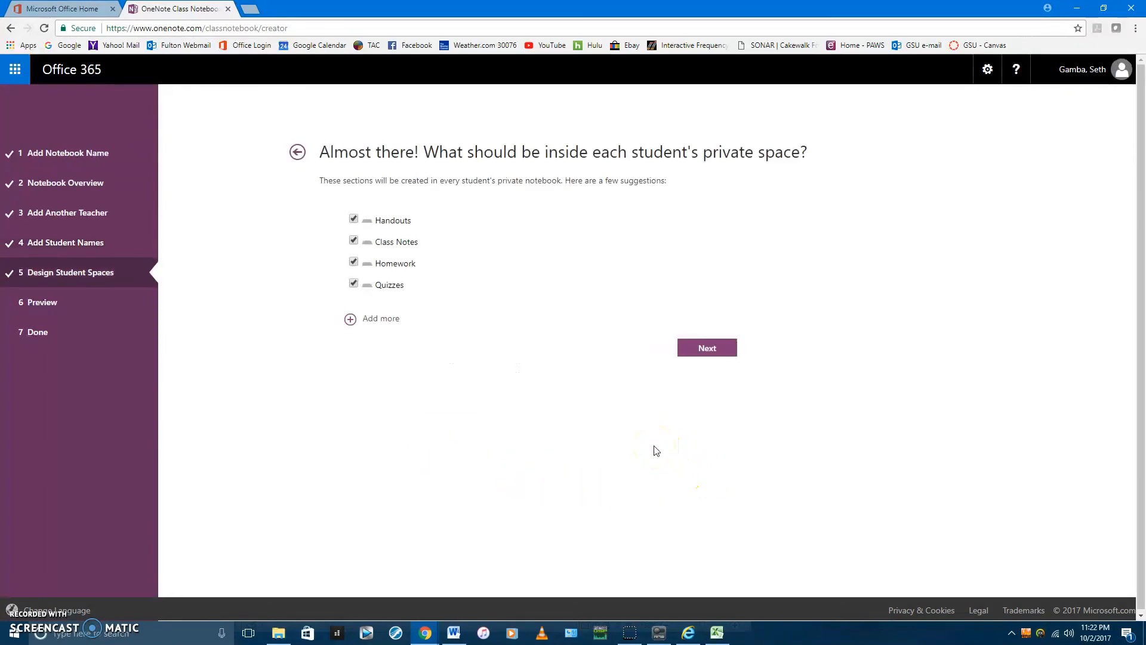
{"action": "left_click", "coordinate": [703, 348]}
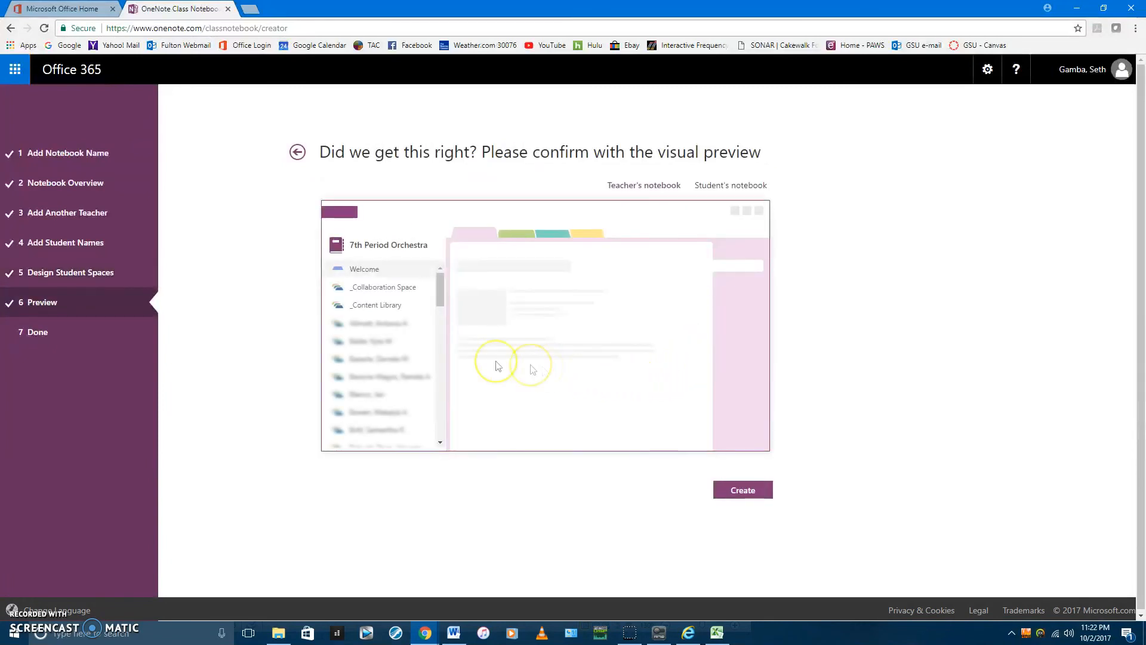
{"action": "left_click", "coordinate": [739, 494]}
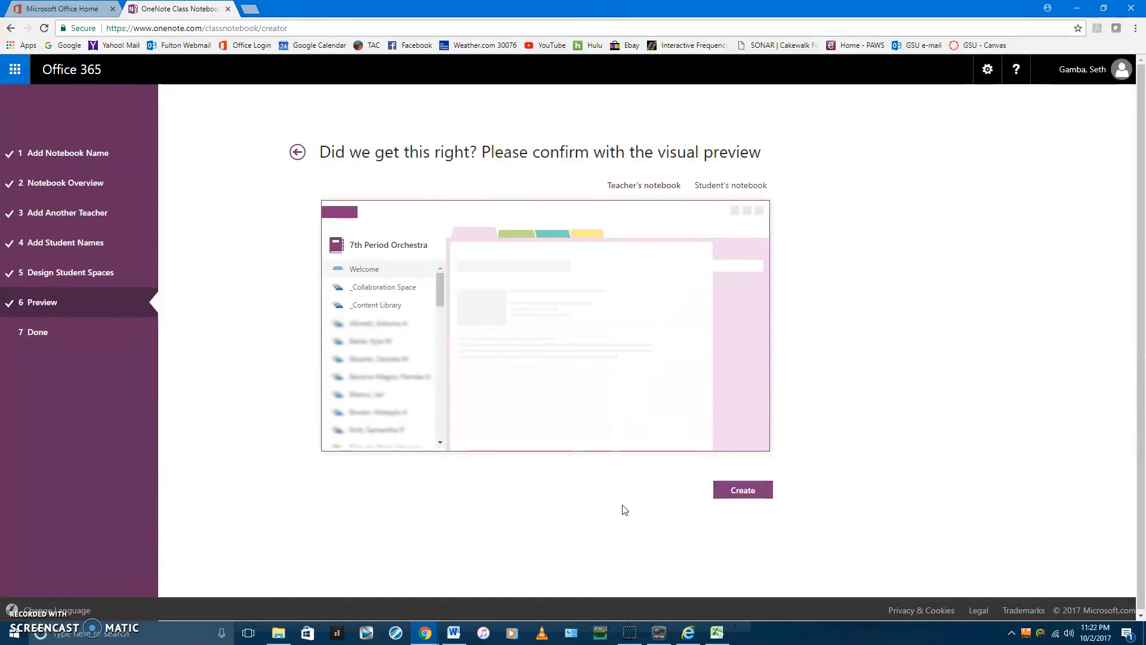
{"action": "left_click", "coordinate": [453, 631]}
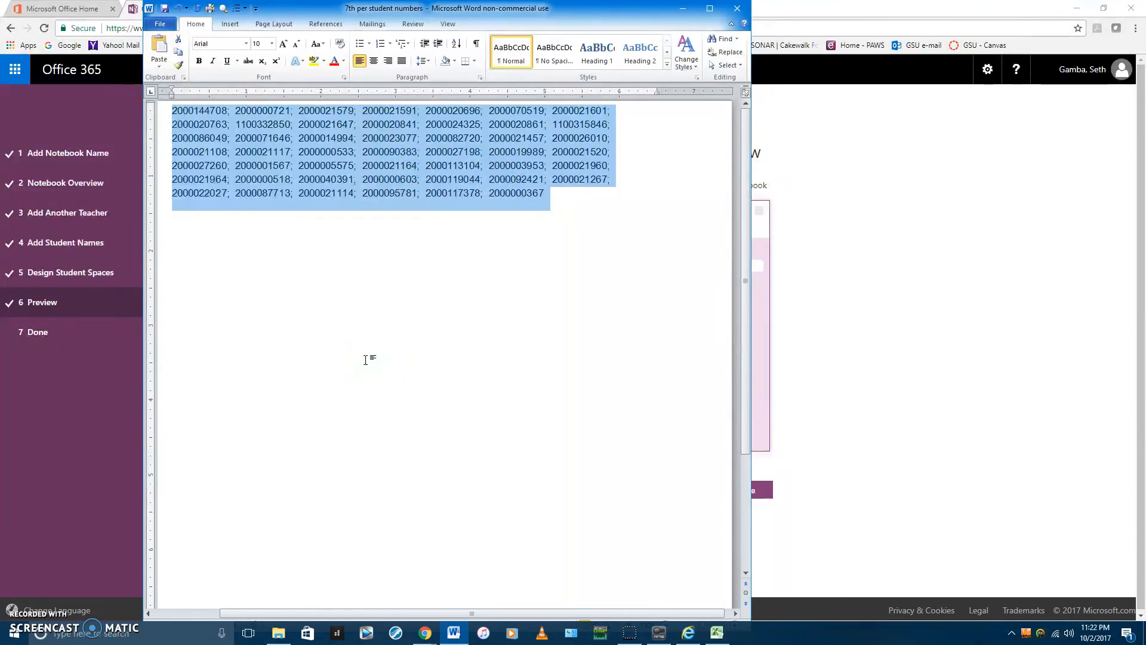
{"action": "left_click", "coordinate": [407, 628]}
{"action": "left_click", "coordinate": [391, 588]}
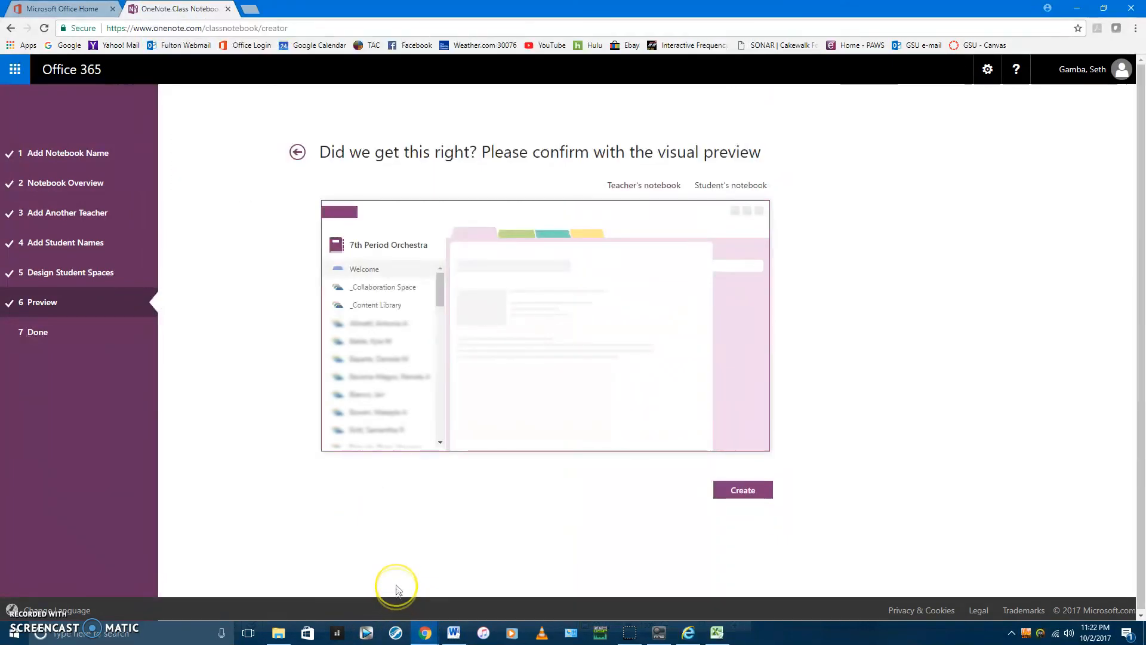
Return to the Office 365 home page and locate the Mail app.
{"action": "left_click", "coordinate": [82, 7]}
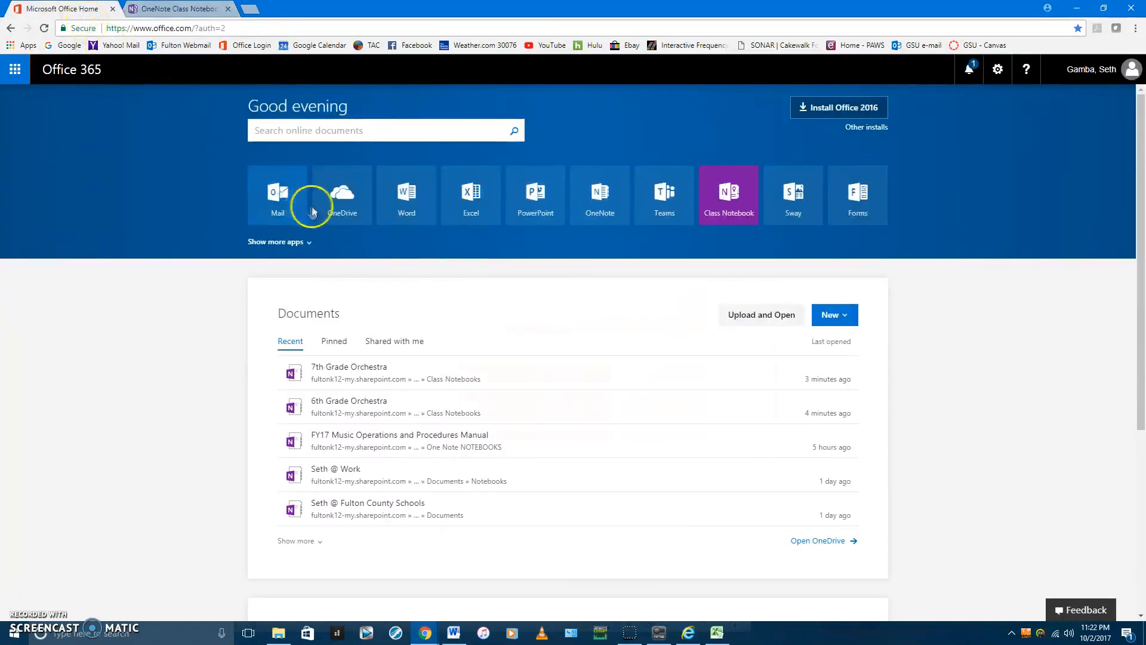
{"action": "left_click", "coordinate": [277, 201]}
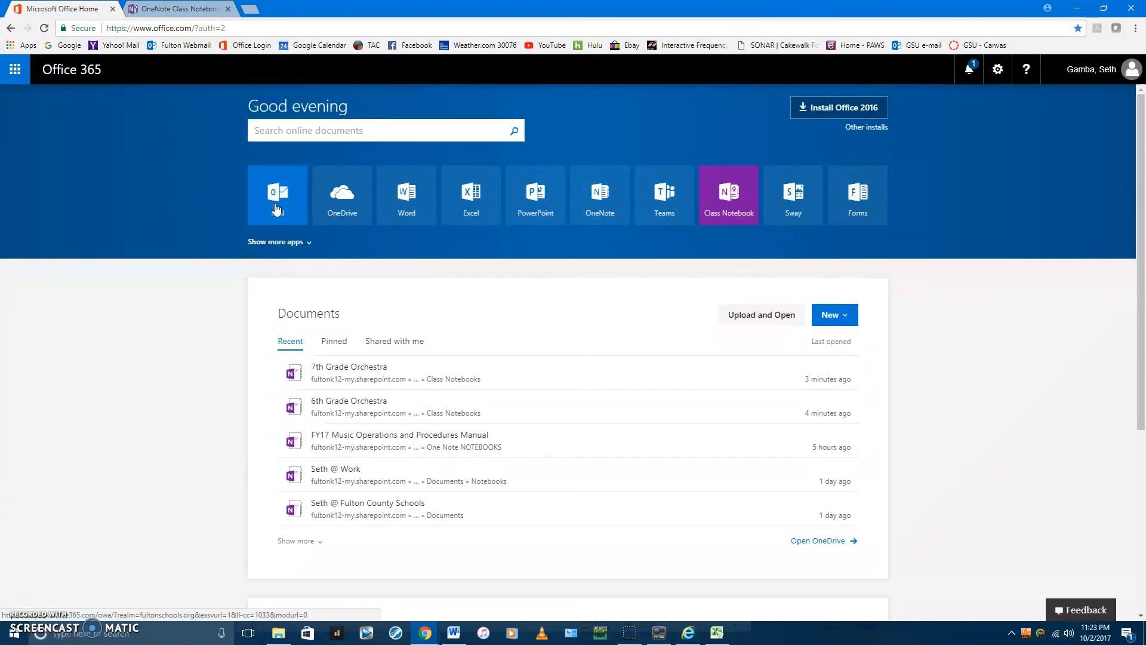
{"action": "left_click", "coordinate": [215, 208]}
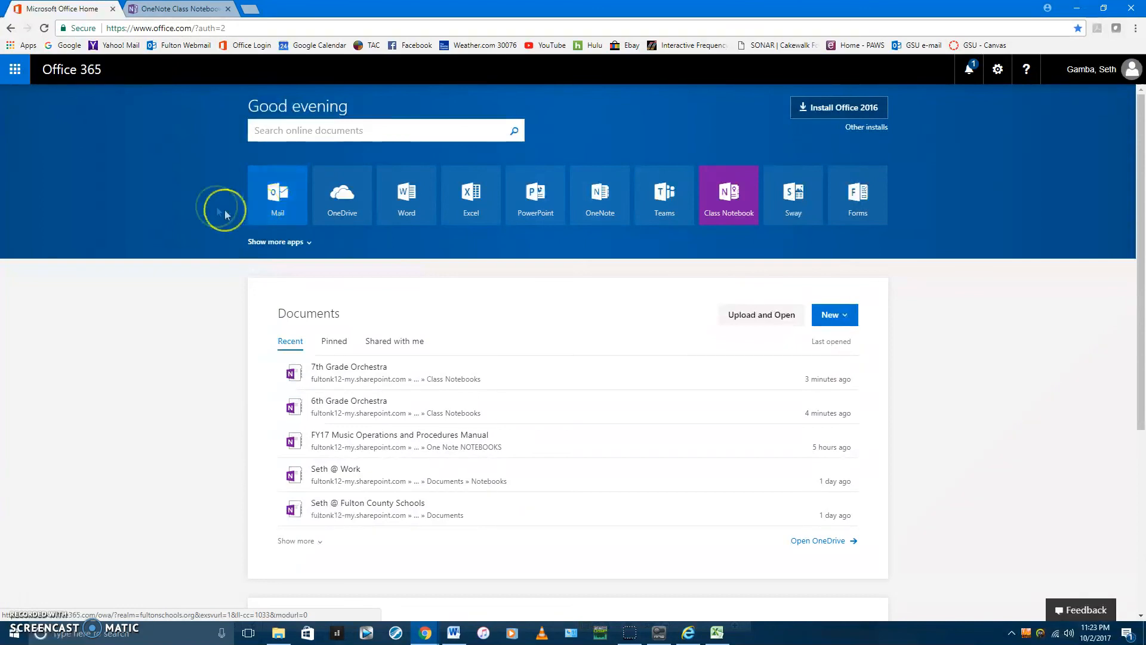